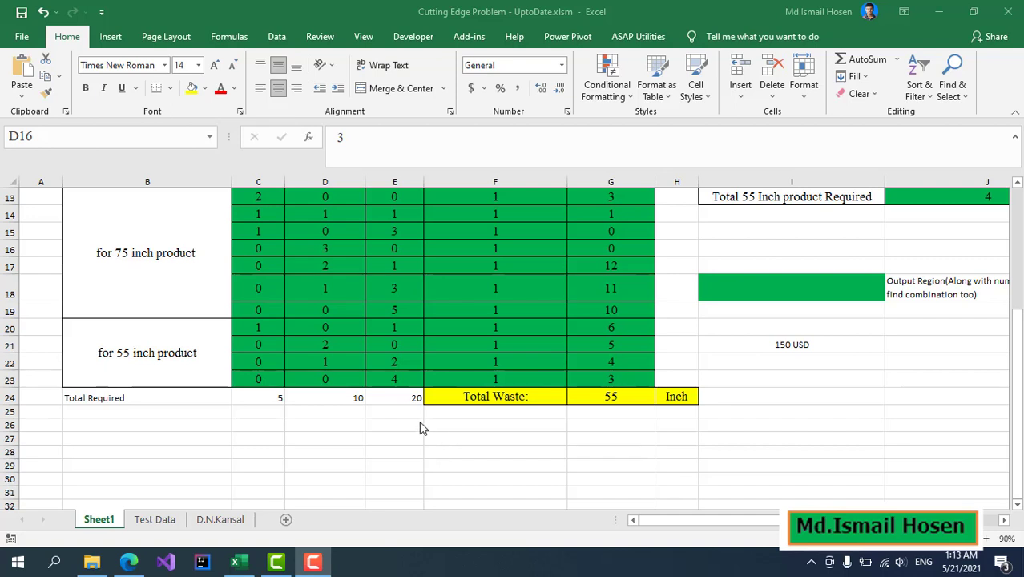
Review the cutting-stock sheet and open the Visual Basic editor from the Developer tab
scroll(403, 349, "up", 4)
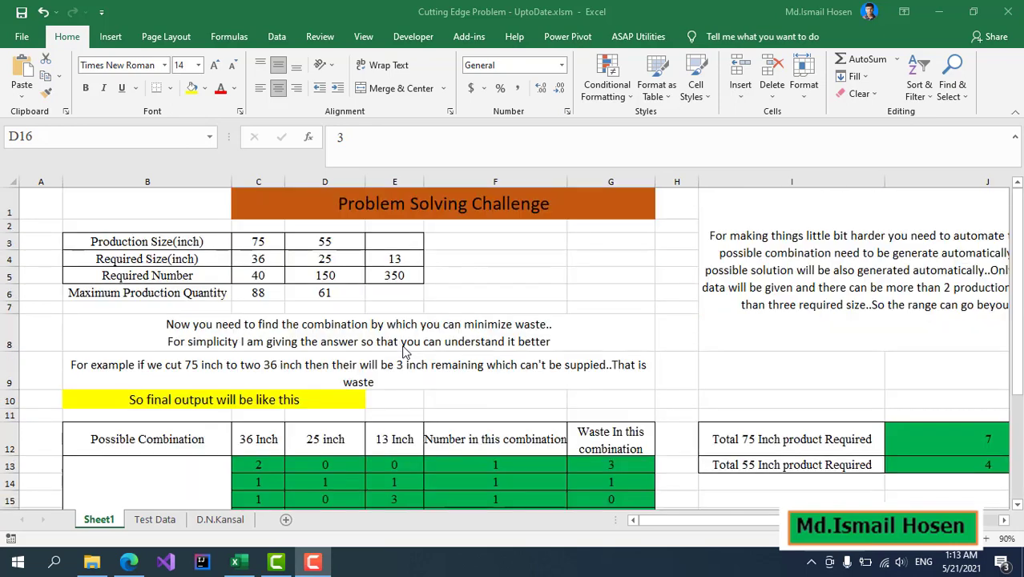
scroll(446, 238, "down", 4)
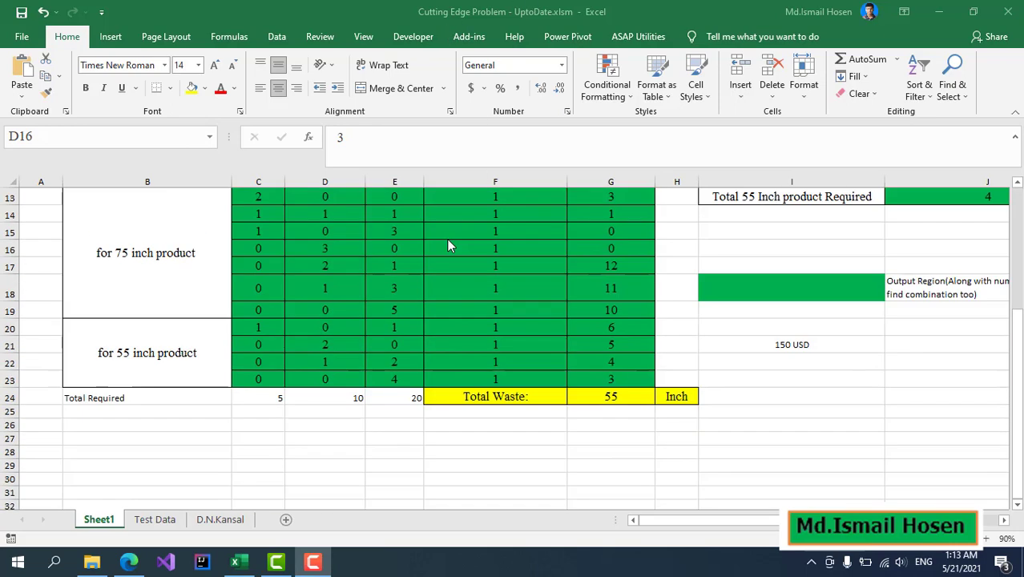
scroll(446, 239, "up", 4)
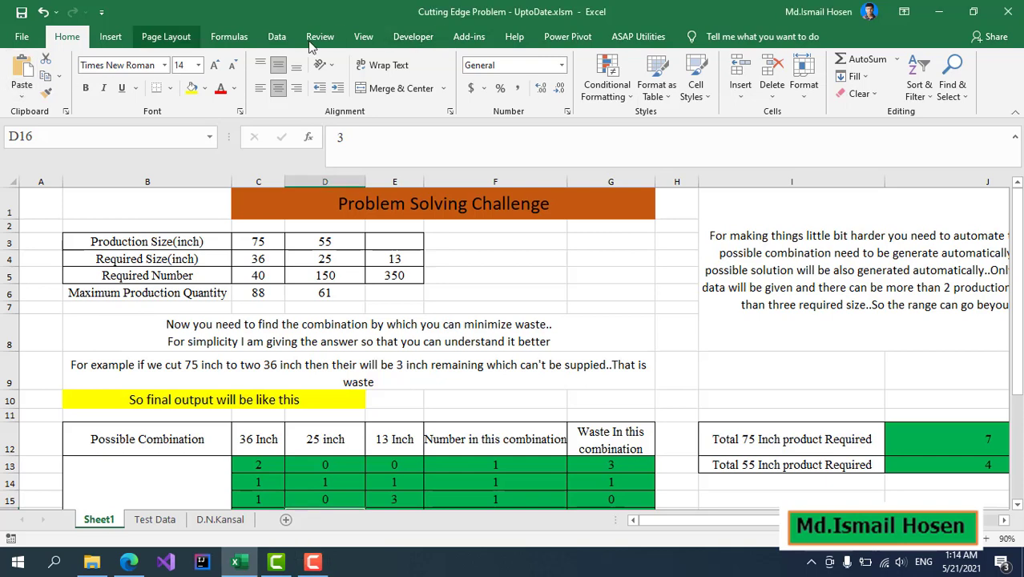
left_click(412, 36)
left_click(17, 76)
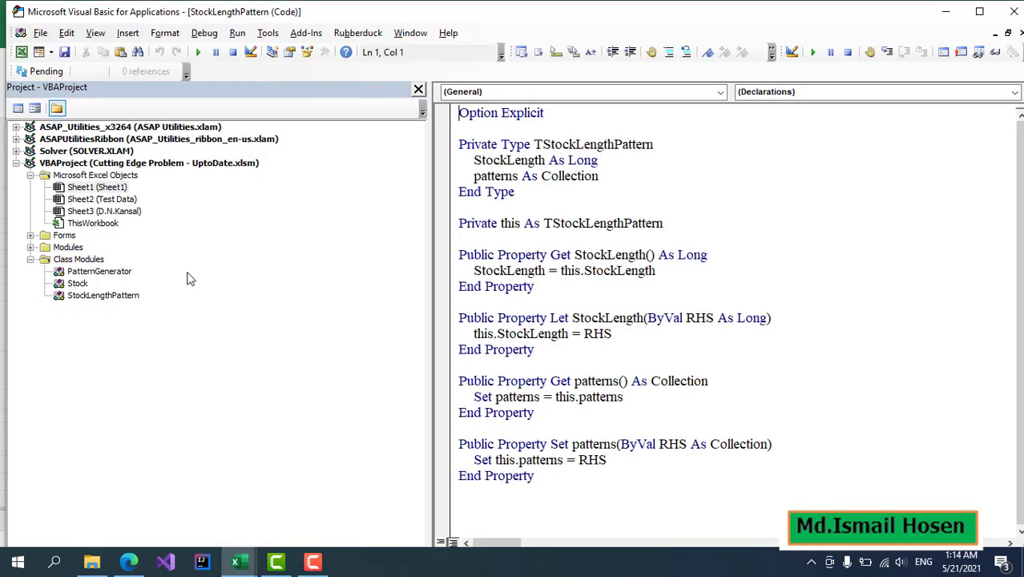
Open the CutStockProblem form from the Forms folder and run it
left_click(30, 236)
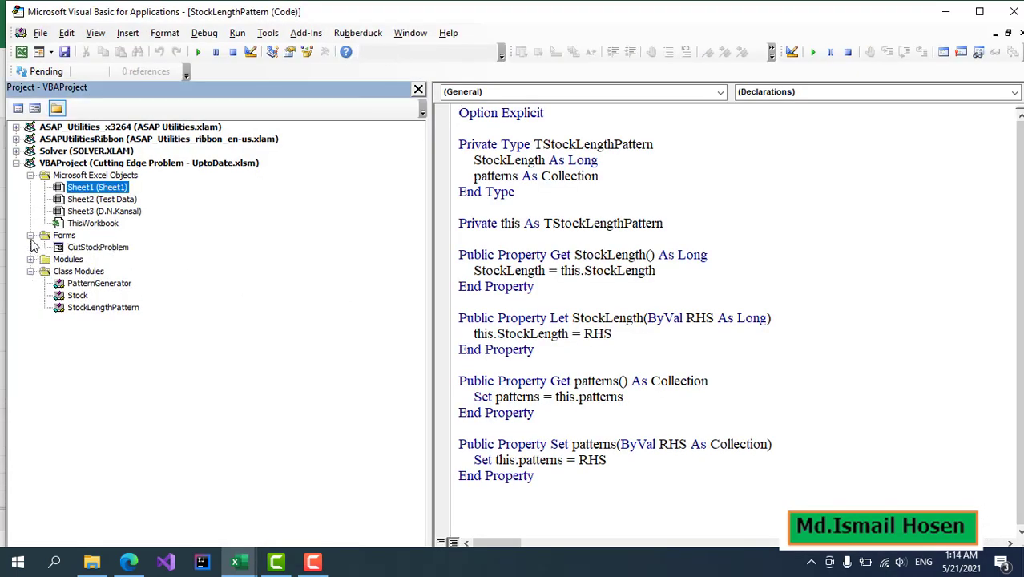
double_click(113, 250)
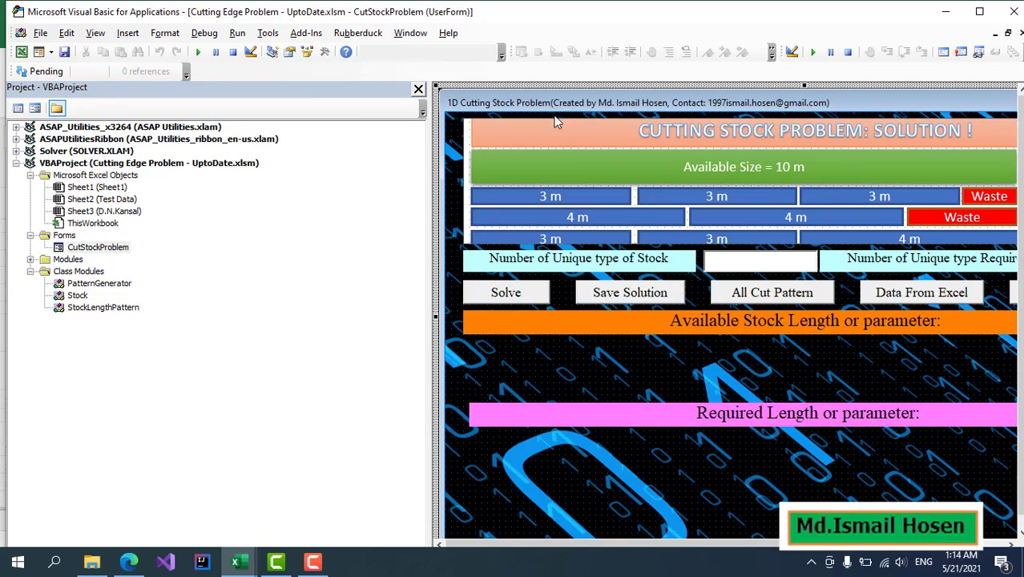
left_click(198, 51)
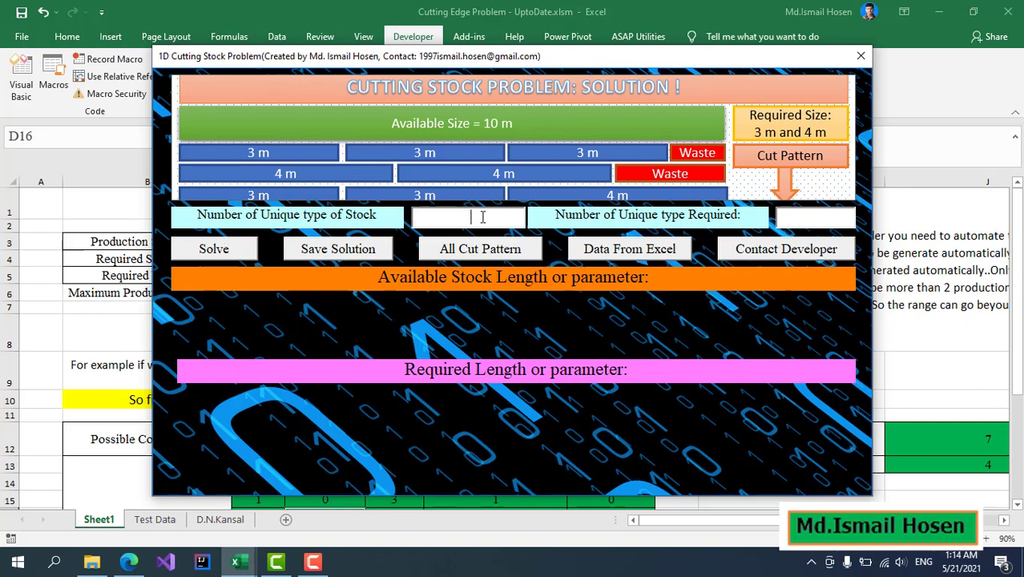
Enter 5 unique stock types and 21 unique required types, then close the form
type("5")
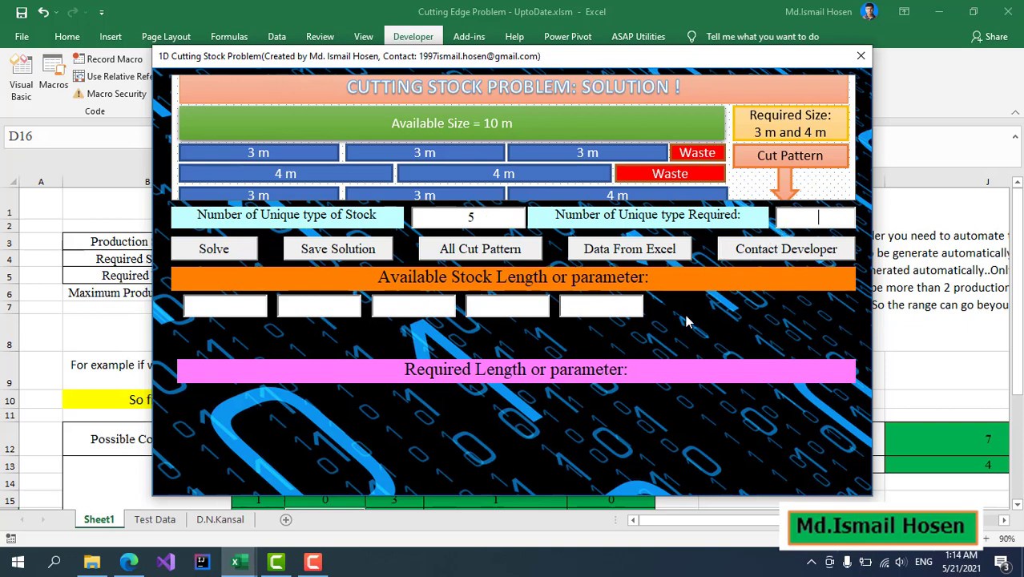
type("21")
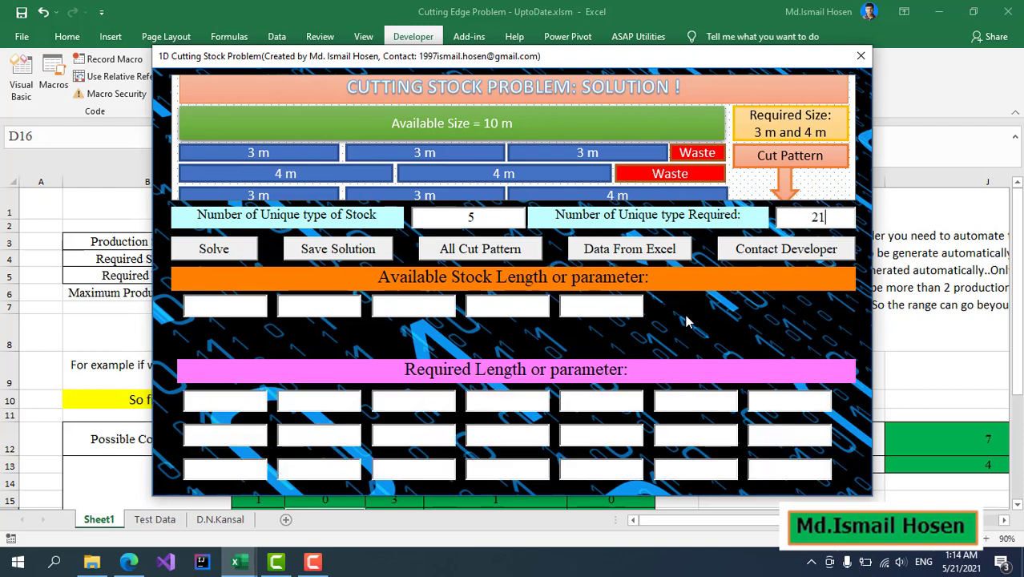
left_click(860, 55)
Back in Excel, inspect the pattern counts in C13:E23
mouse_move(238, 560)
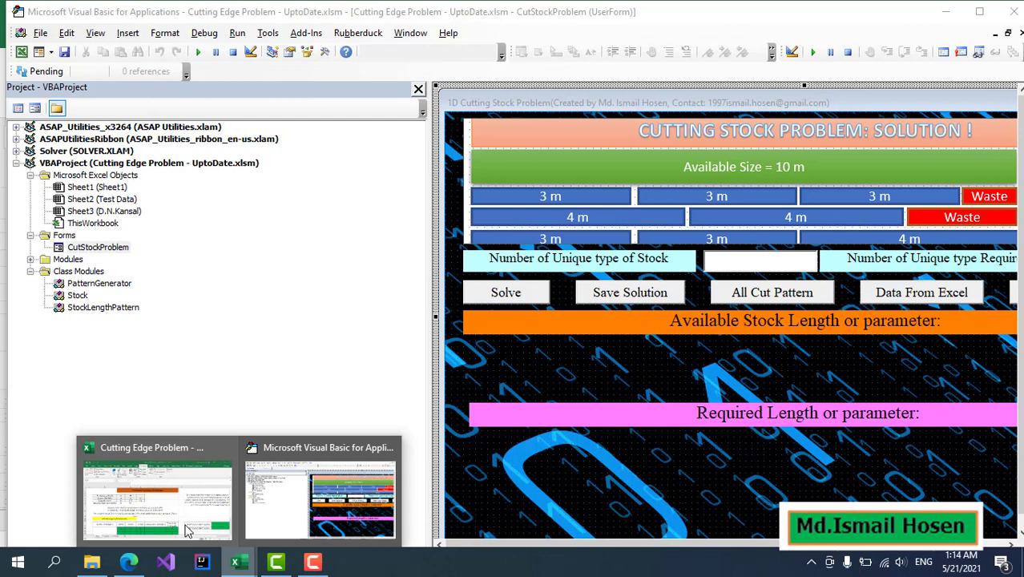
left_click(154, 488)
scroll(385, 242, "down", 3)
scroll(385, 242, "up", 3)
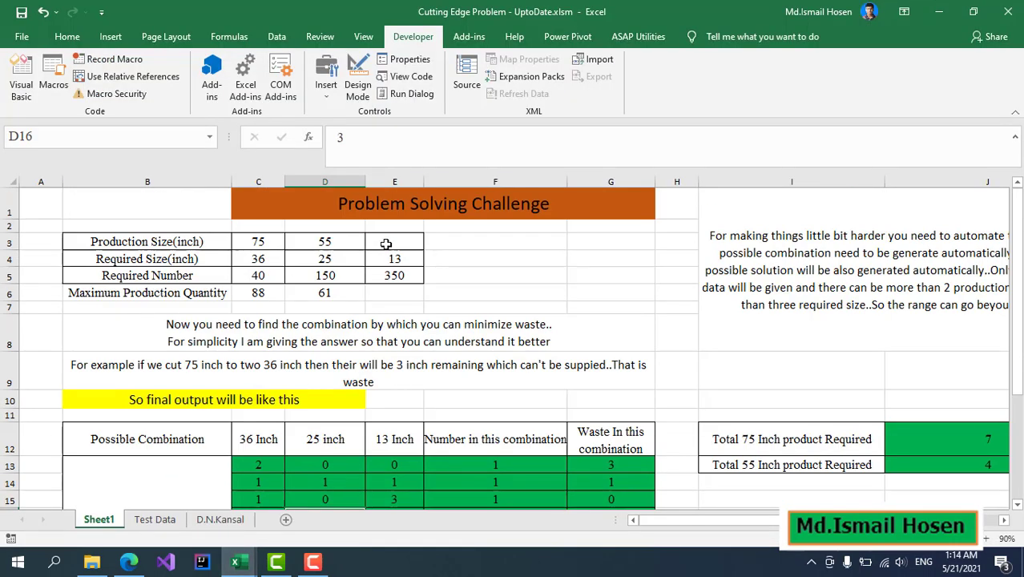
scroll(385, 243, "down", 3)
left_click(273, 283)
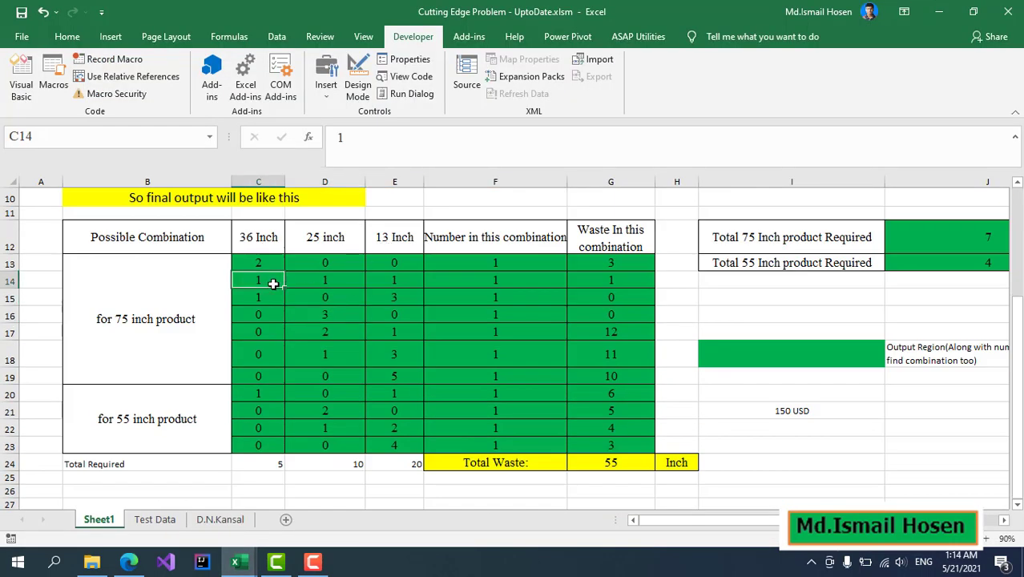
left_click(343, 296)
left_click(258, 260)
left_click(347, 297)
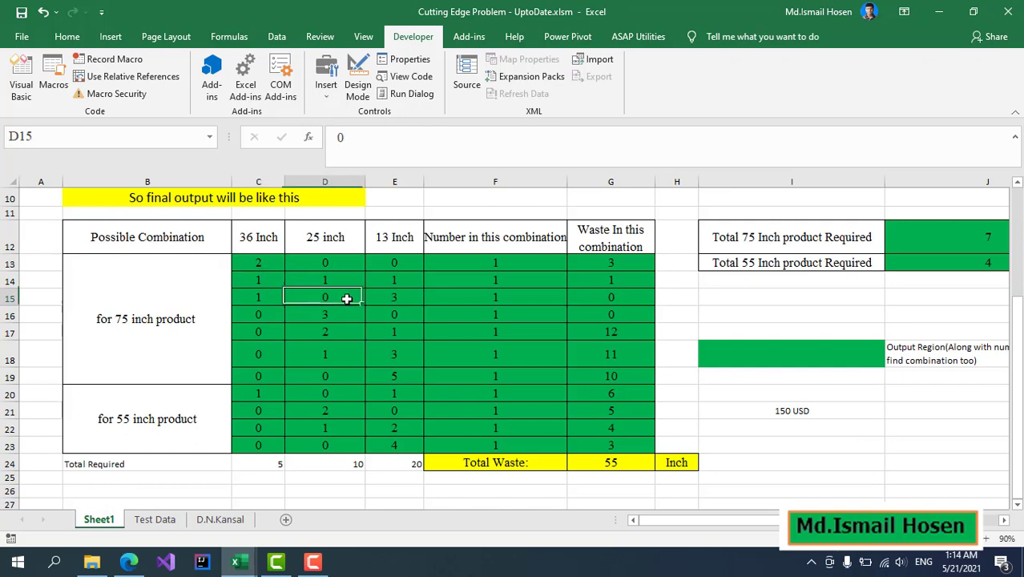
left_click_drag(240, 266, 377, 442)
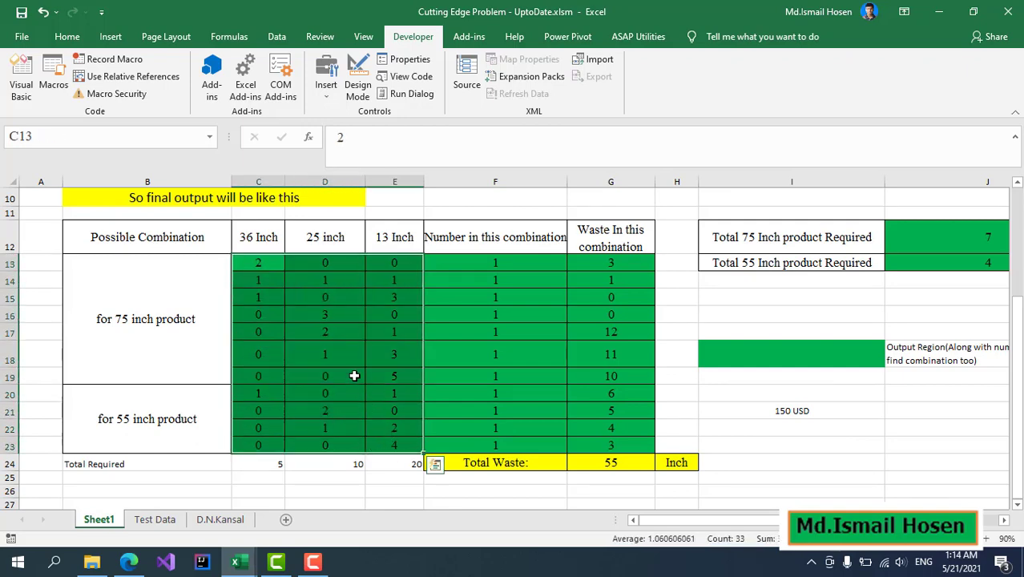
left_click(256, 262)
scroll(257, 263, "up", 1)
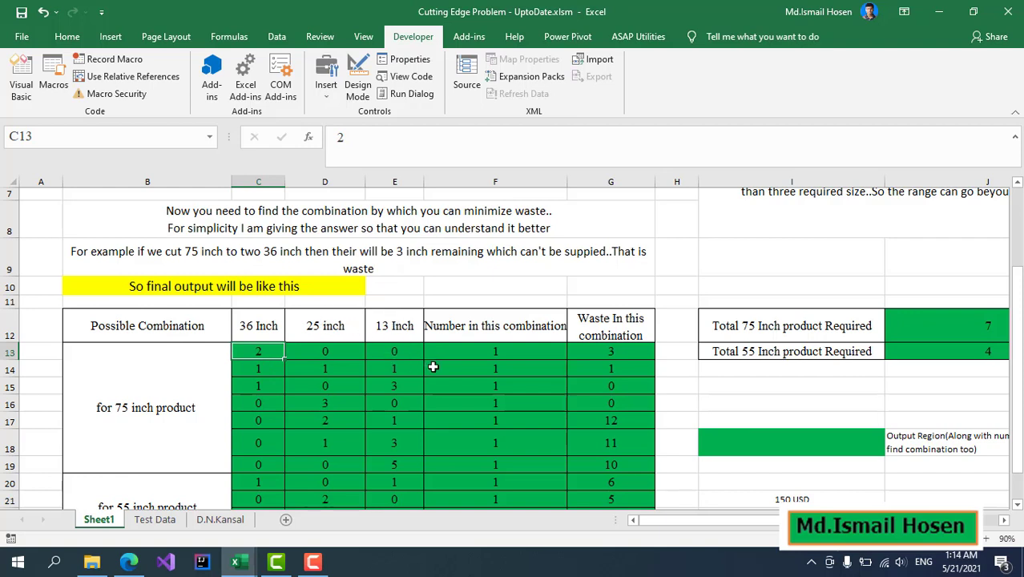
Check the combination count in F13 and the waste formula in G13
left_click(513, 355)
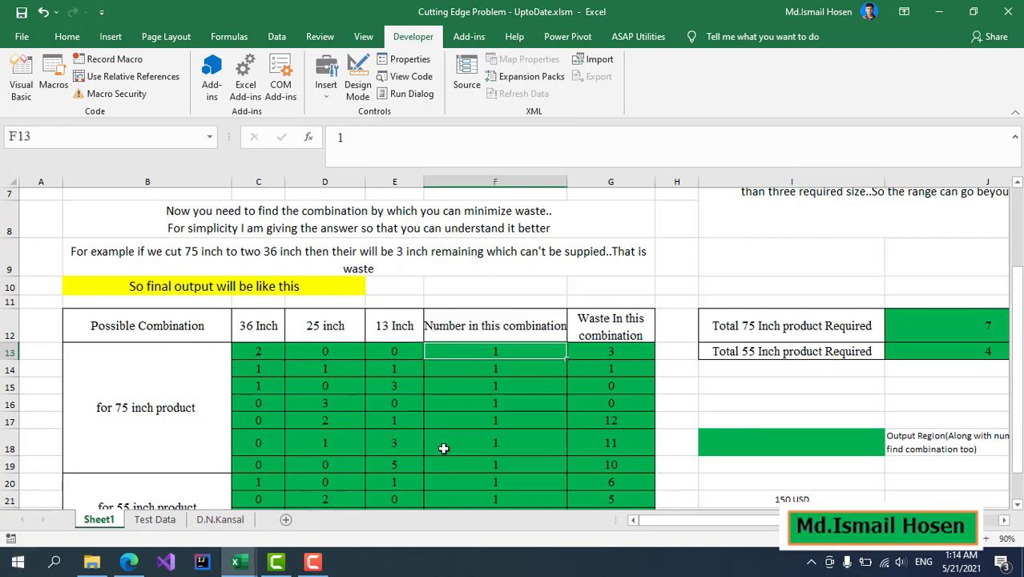
left_click(600, 357)
scroll(342, 356, "down", 2)
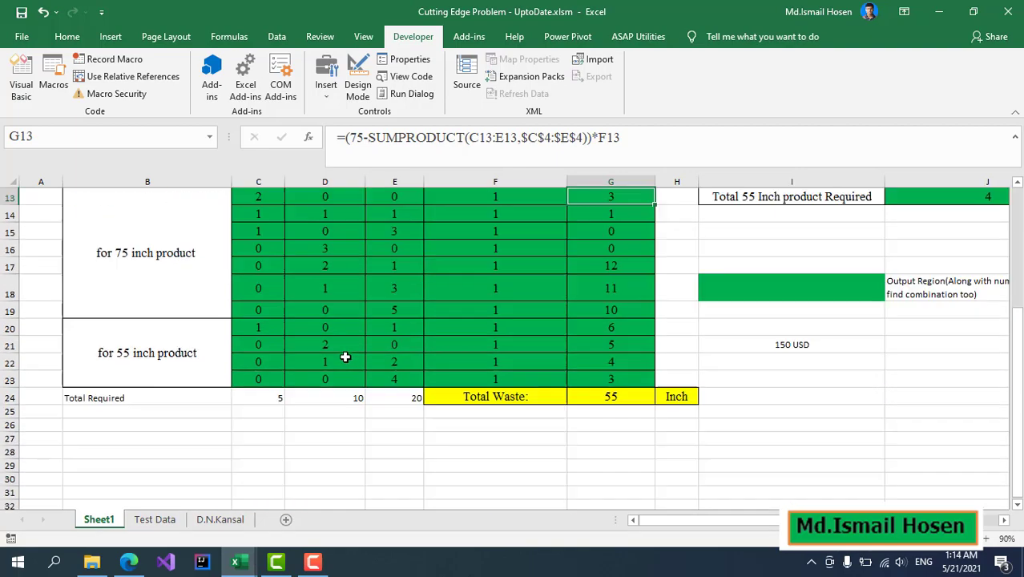
scroll(258, 378, "up", 3)
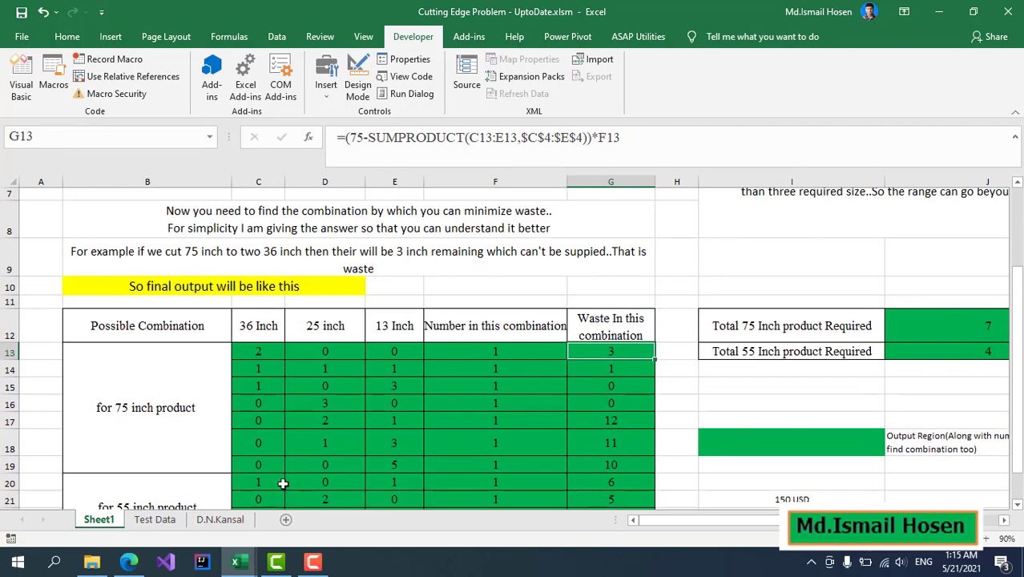
scroll(283, 483, "down", 1)
scroll(165, 255, "up", 3)
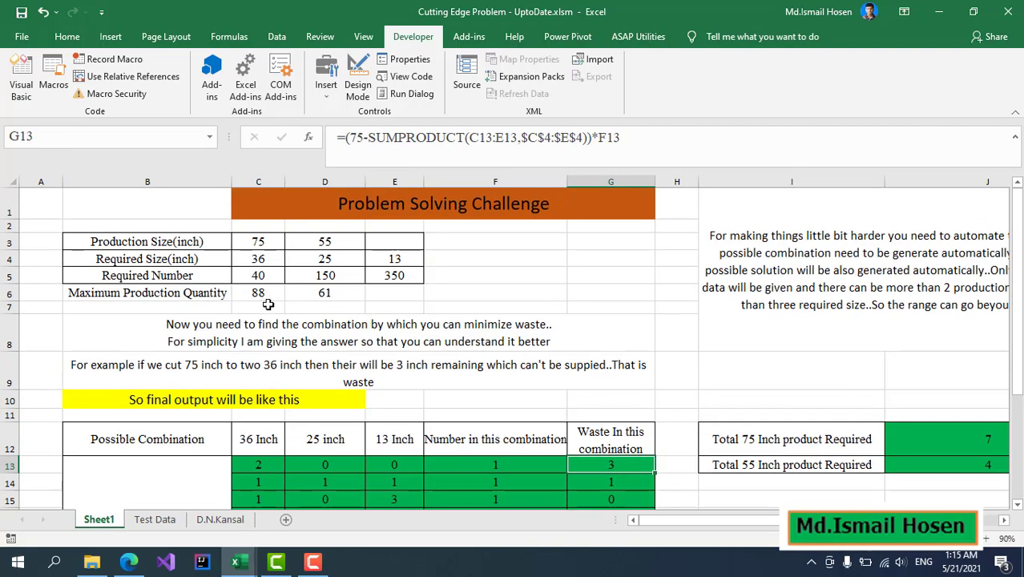
Review the size inputs in C3:E5 (75, 55, 36, 25, 40) and go to the Test Data sheet
left_click(258, 241)
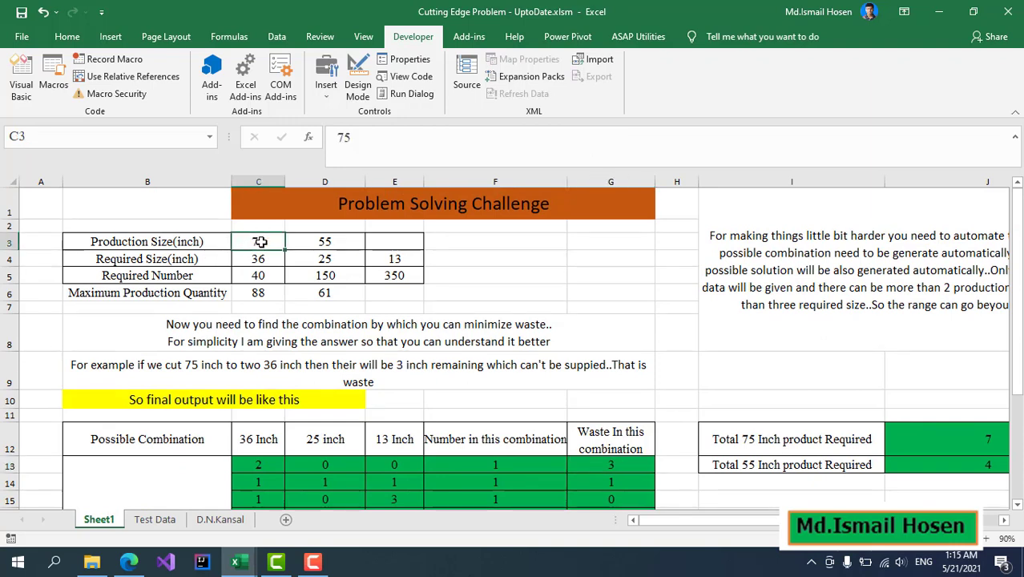
left_click_drag(258, 241, 315, 242)
left_click(315, 241)
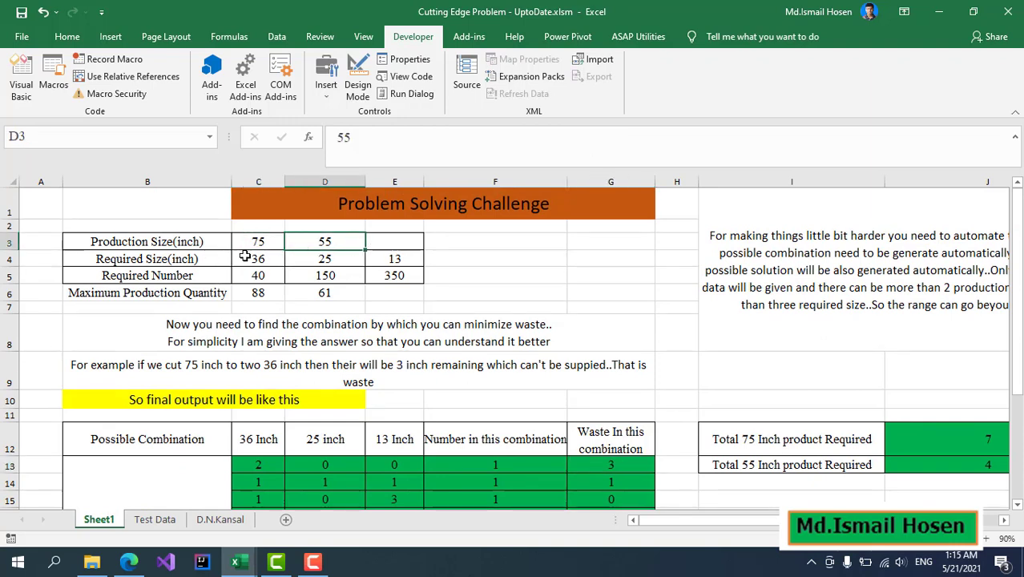
left_click(250, 256)
left_click(322, 257)
left_click(251, 273)
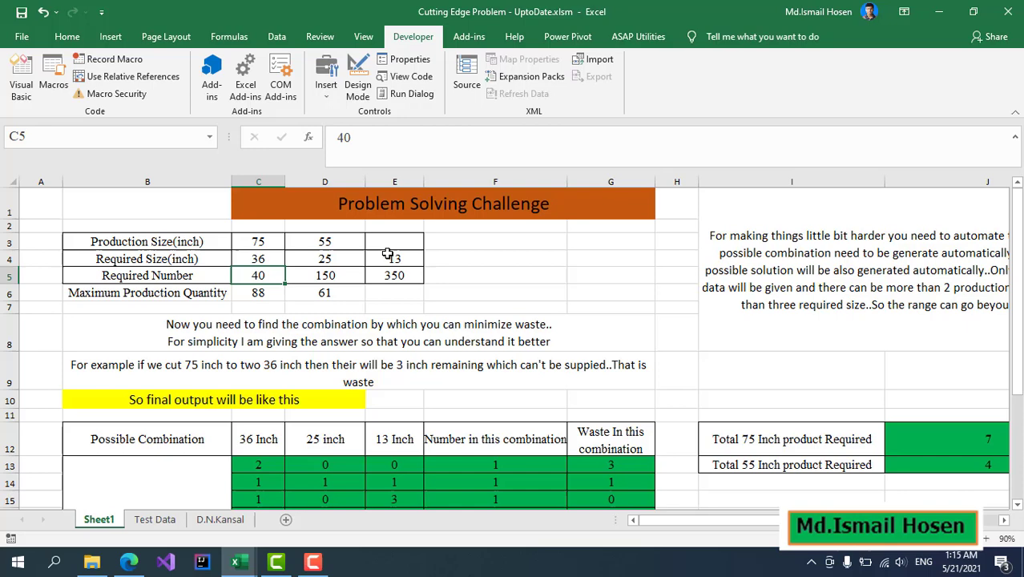
left_click_drag(389, 258, 257, 277)
left_click(285, 306)
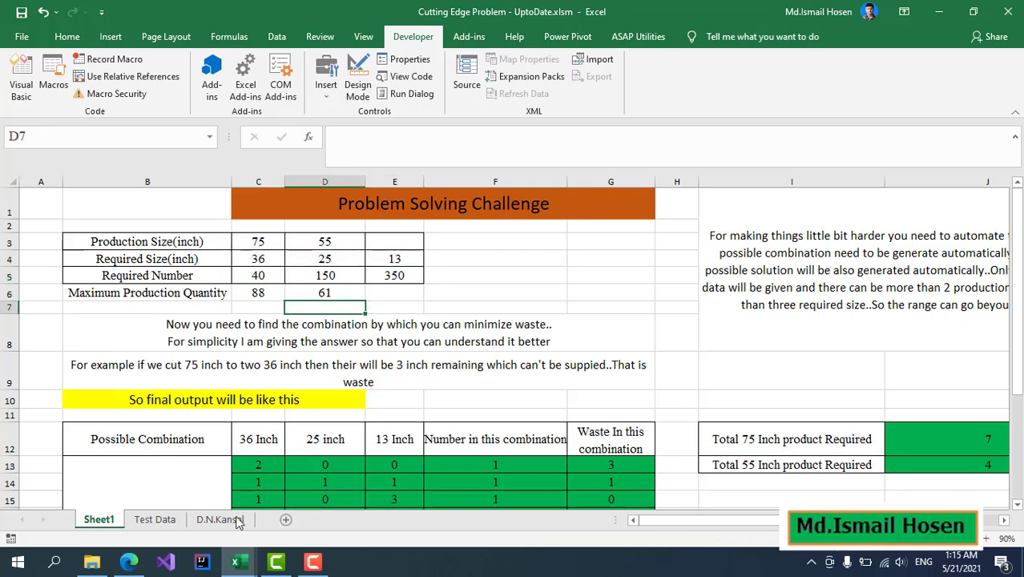
left_click(157, 519)
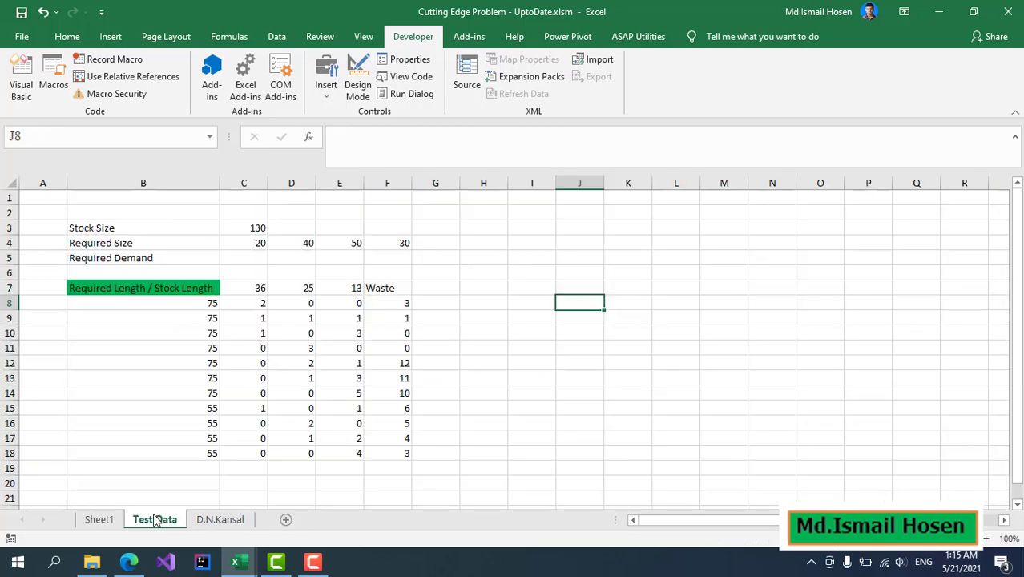
left_click(214, 522)
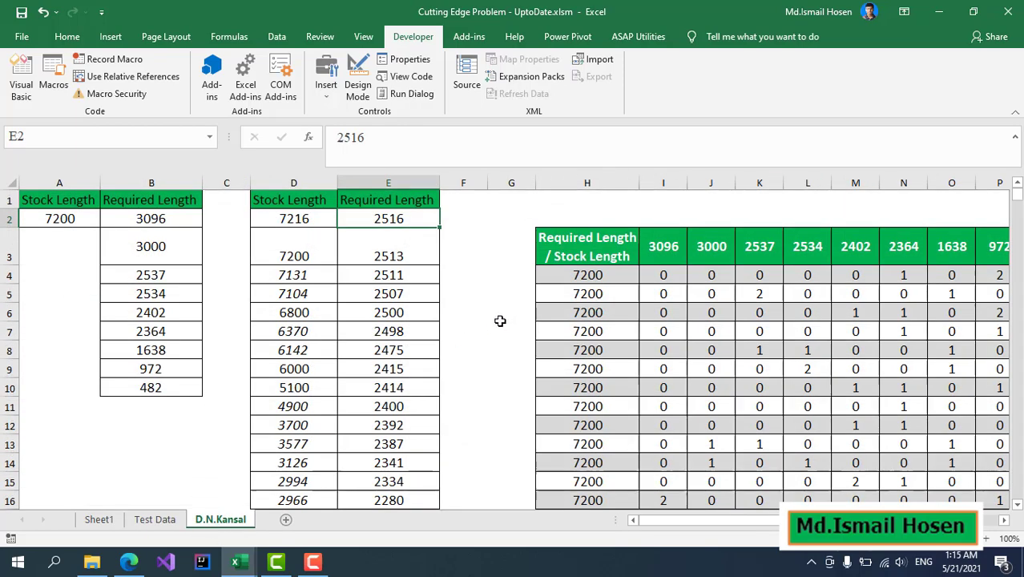
left_click(70, 218)
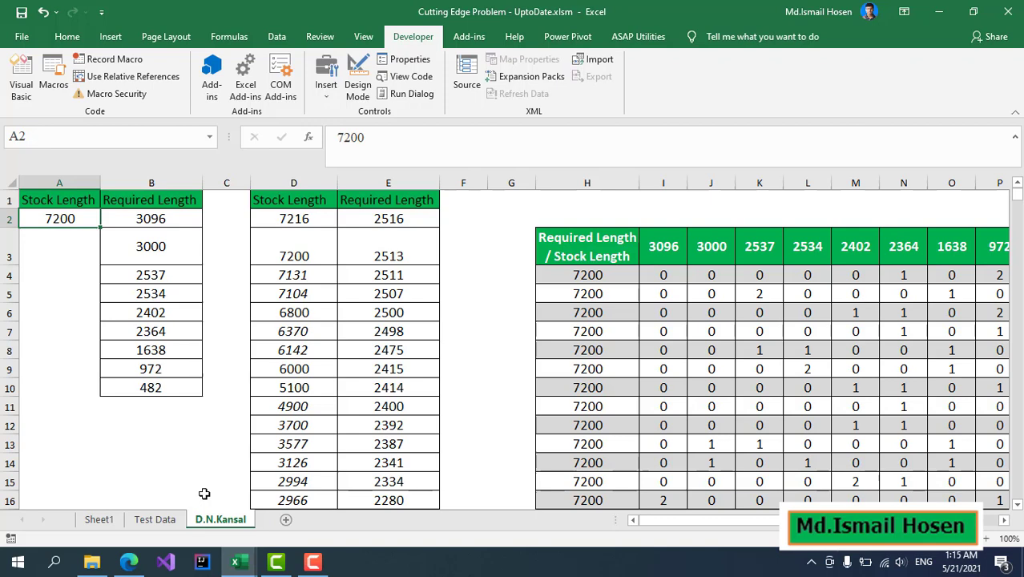
left_click(158, 219)
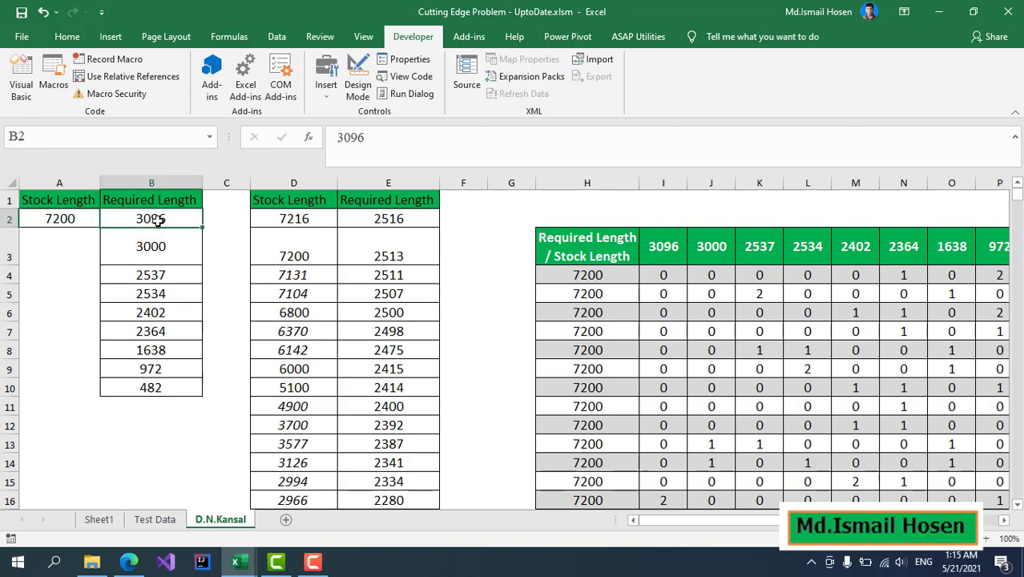
left_click(149, 248)
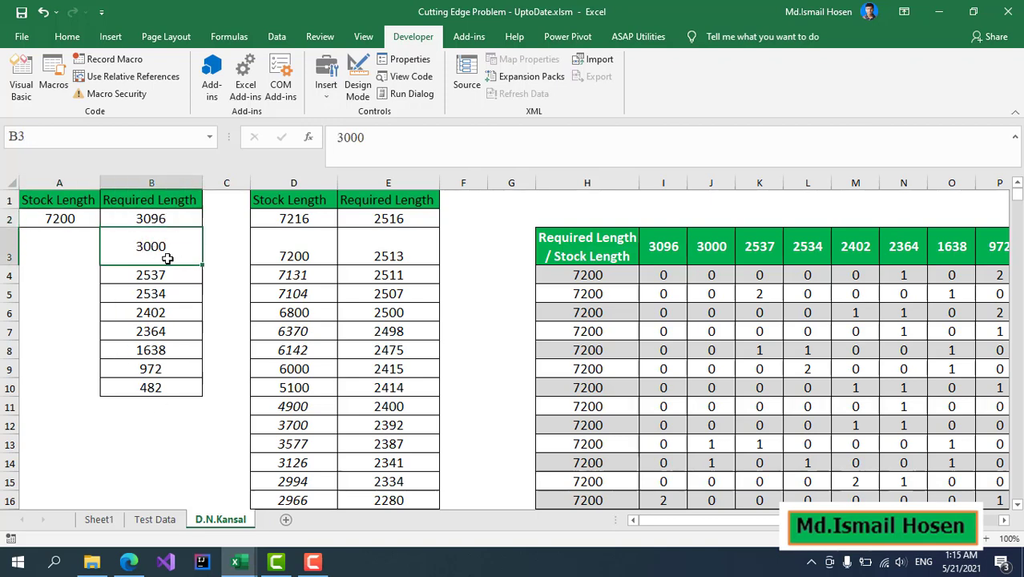
left_click(575, 272)
left_click(48, 220)
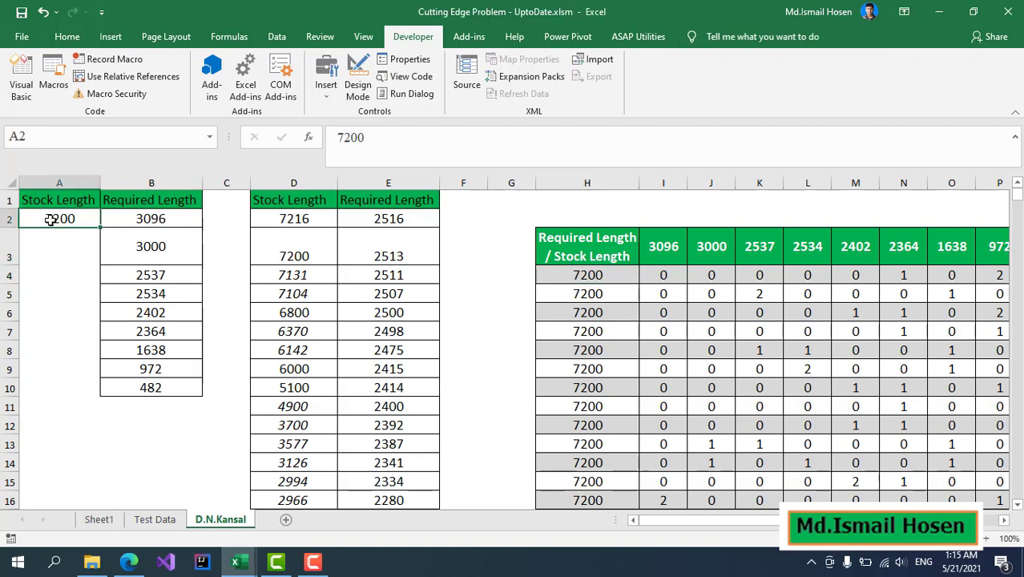
left_click(167, 215)
left_click(167, 365)
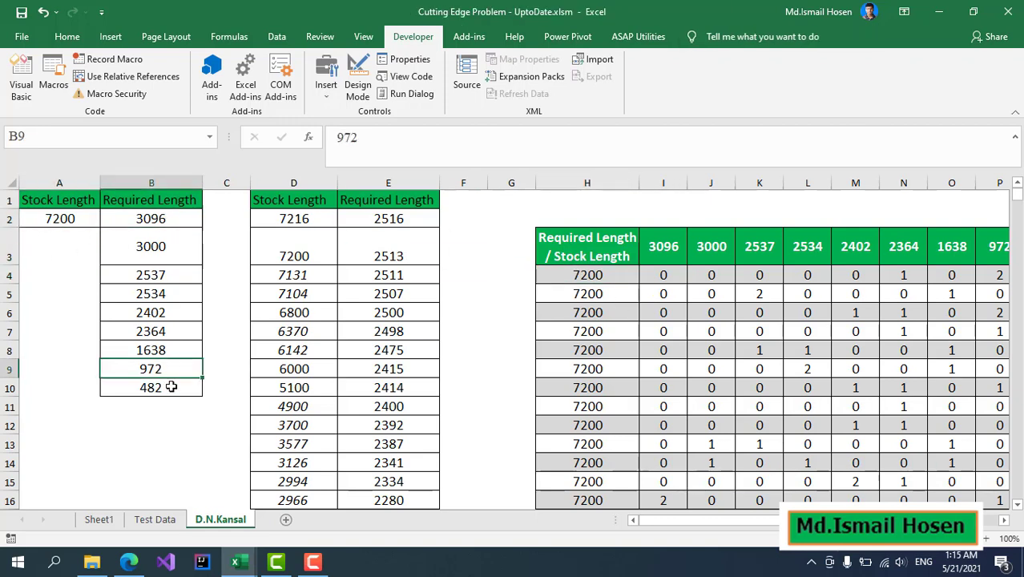
left_click(174, 385)
left_click(608, 274)
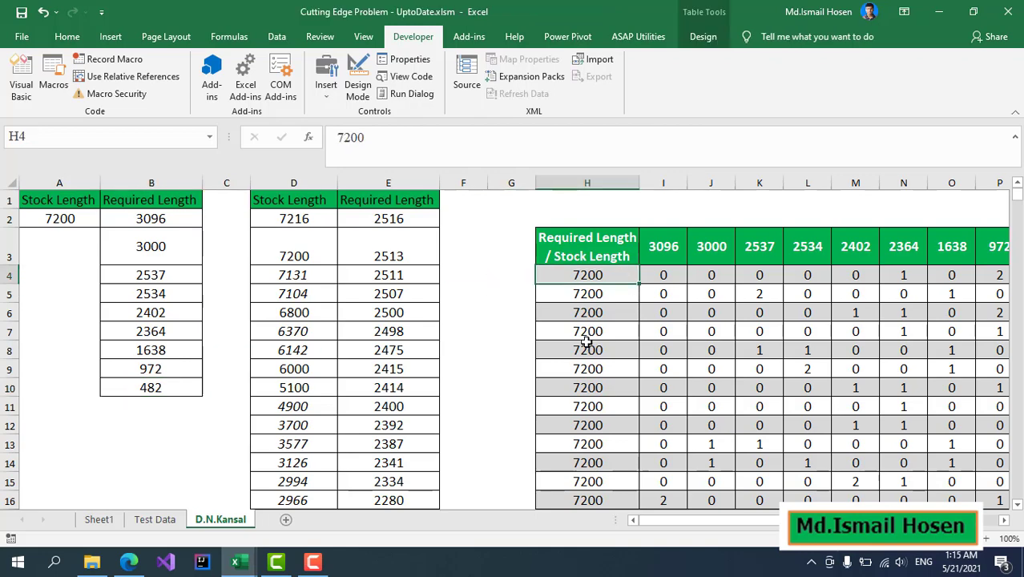
key("ctrl+Down")
key("ctrl+shift+Up")
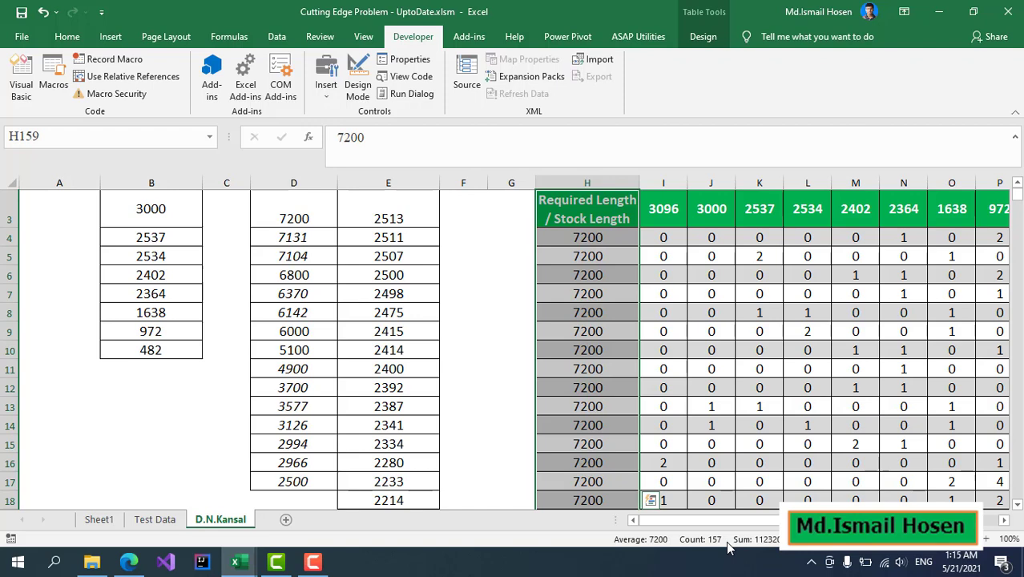
scroll(244, 340, "up", 1)
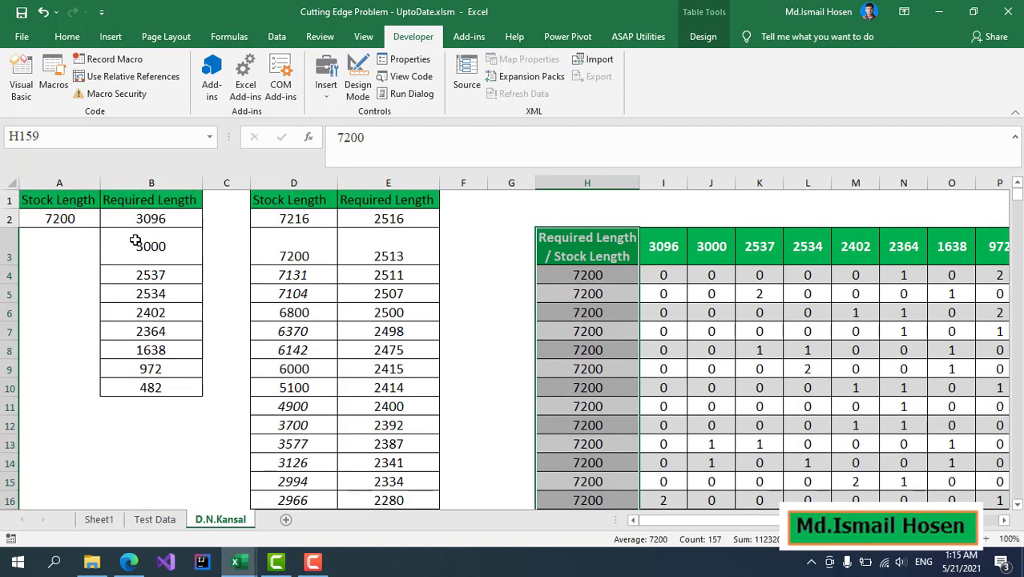
left_click(48, 216)
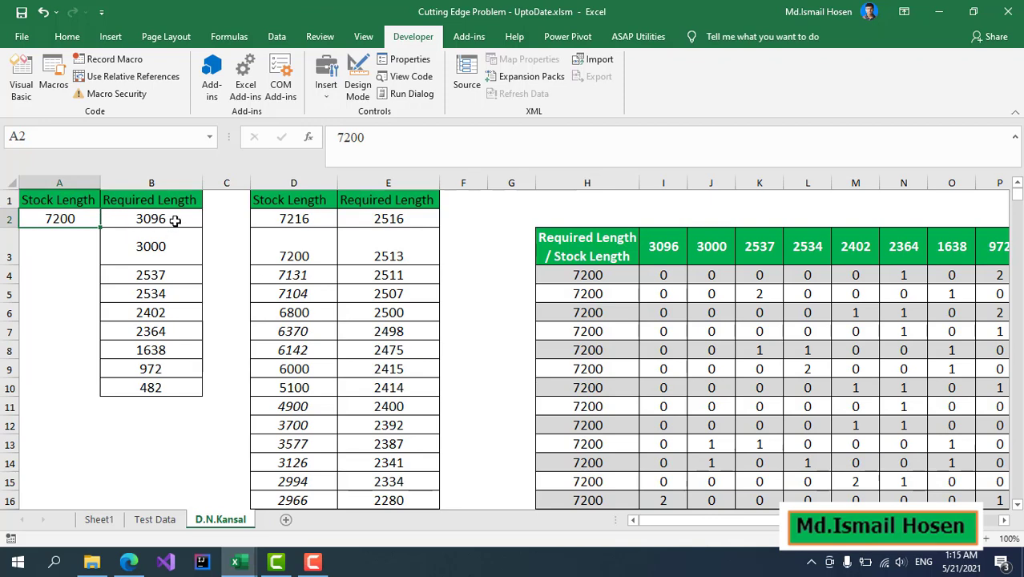
left_click(178, 383)
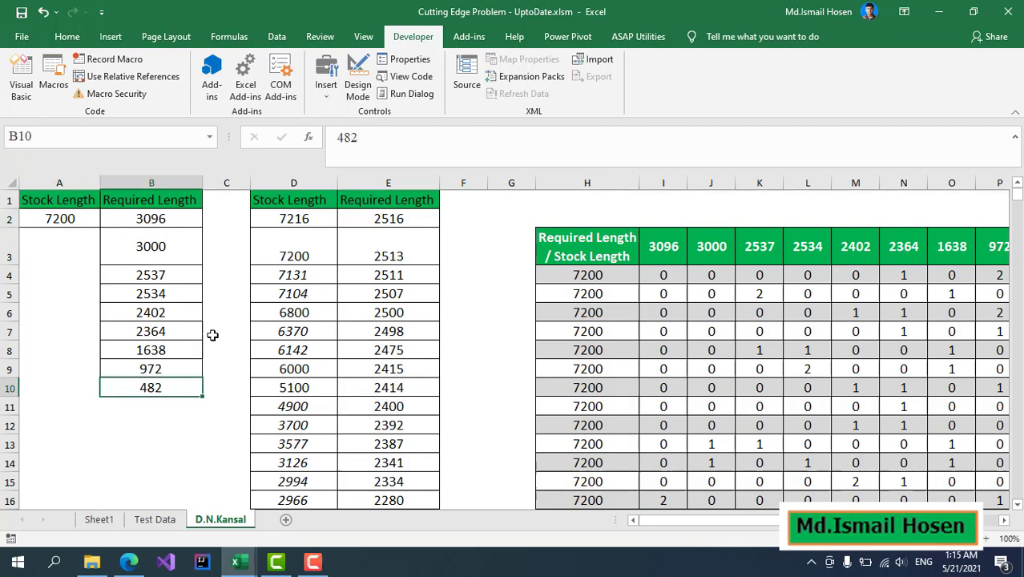
Review the stock lengths in column D (from 7216) and required lengths in column E (from 2516)
left_click(305, 213)
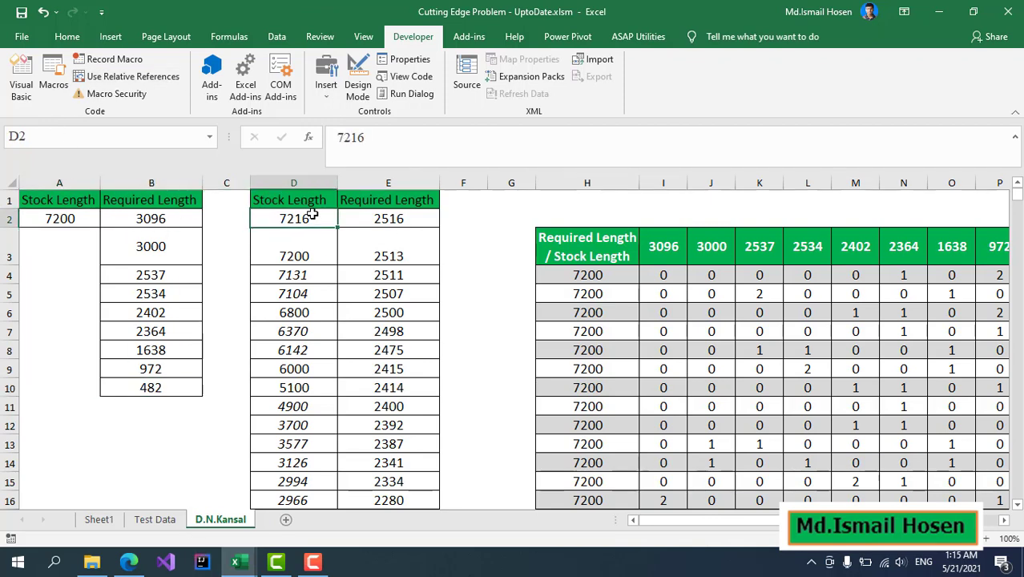
left_click(393, 221)
scroll(350, 324, "down", 5)
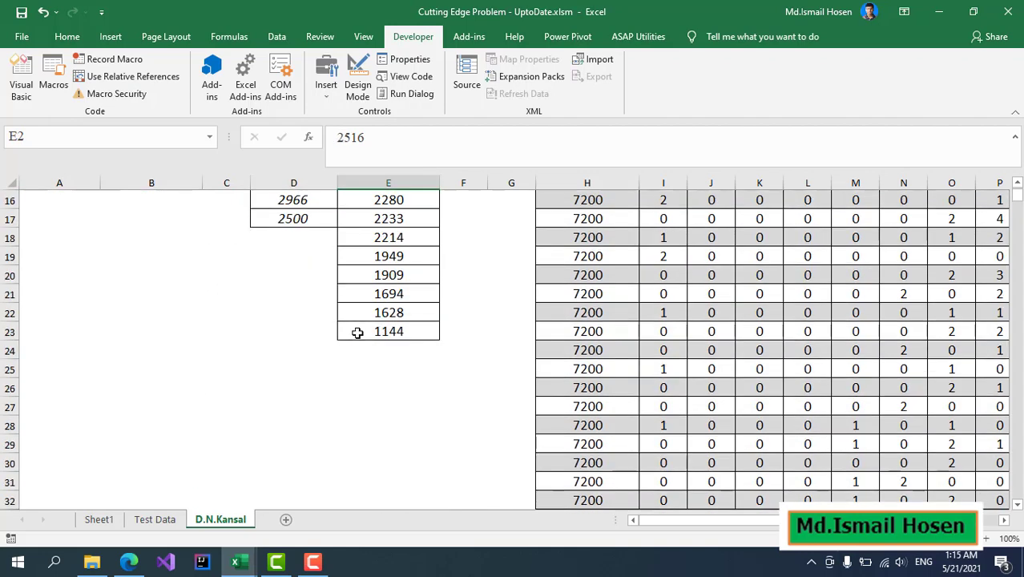
scroll(357, 332, "up", 5)
left_click_drag(310, 218, 284, 426)
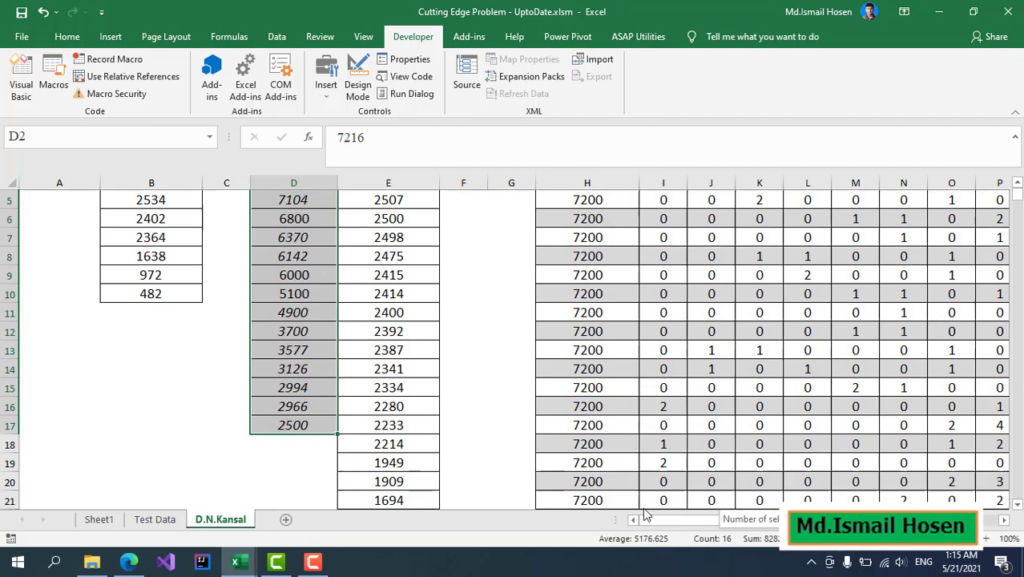
scroll(342, 375, "up", 2)
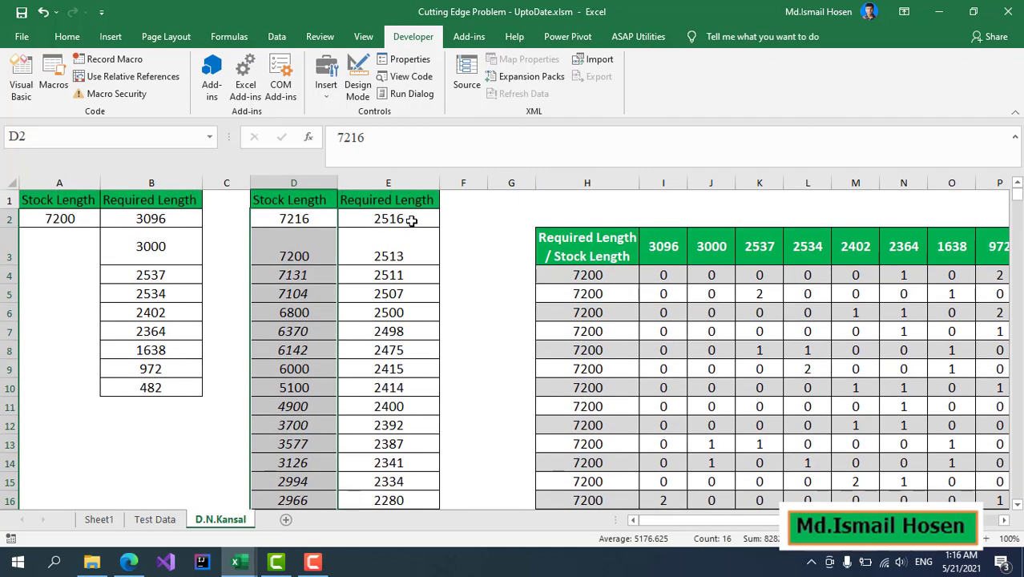
left_click_drag(411, 220, 396, 393)
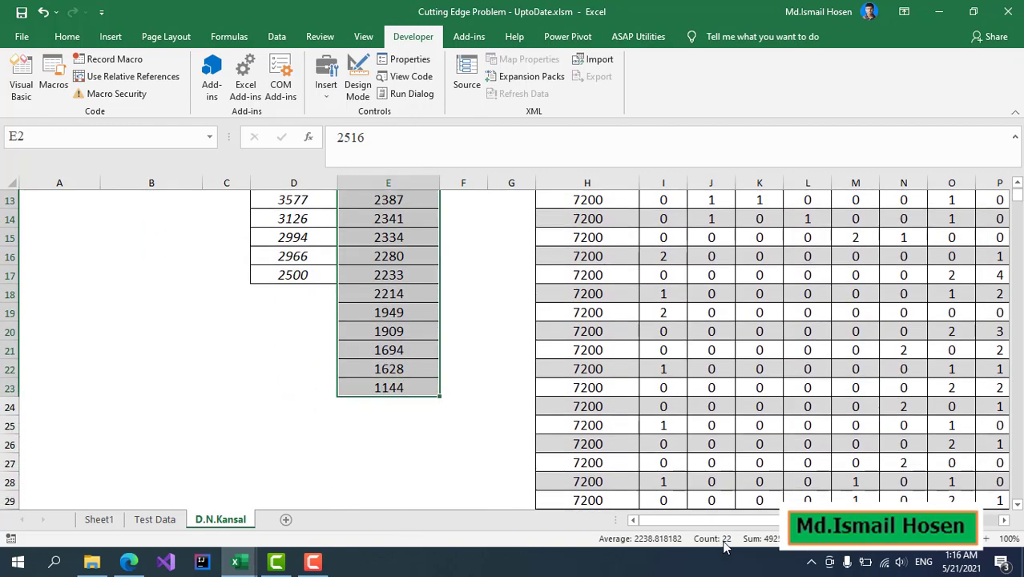
scroll(501, 397, "up", 4)
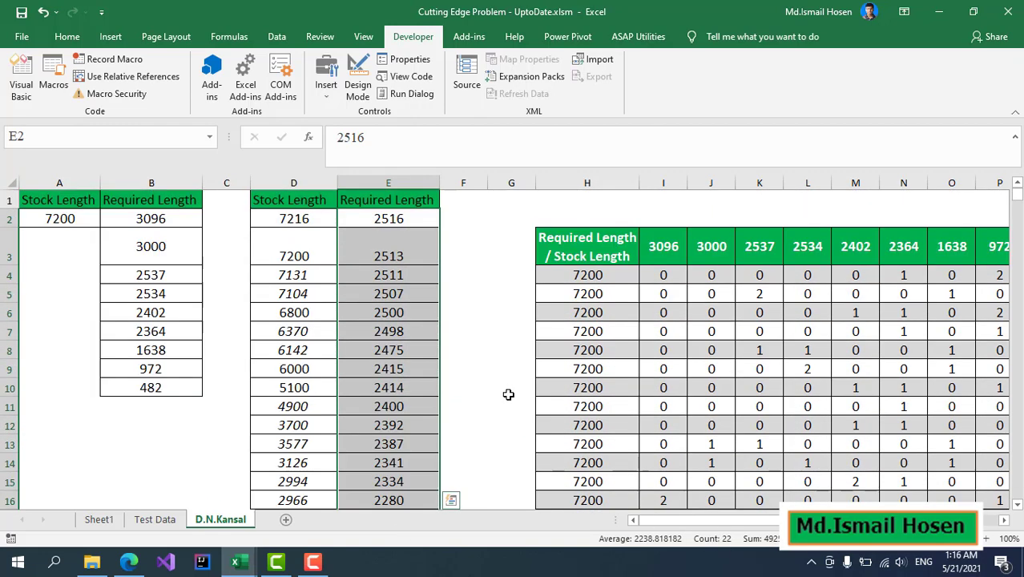
left_click(420, 350)
Inspect the second pattern table's stock length column, then return to column A
key("ctrl+Right")
key("ctrl+Right")
key("ctrl+Right")
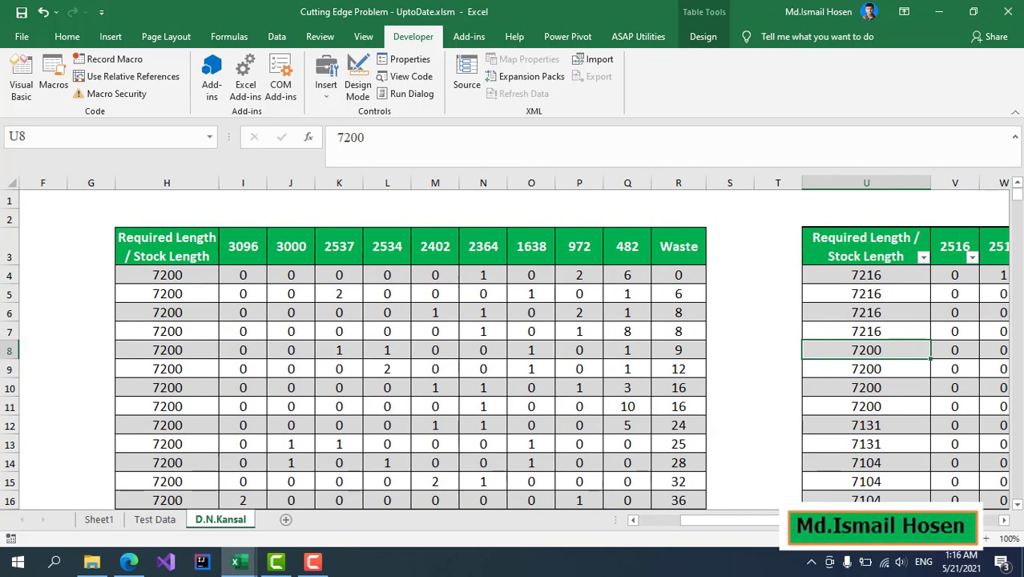
left_click(914, 276)
key("ctrl+shift+Down")
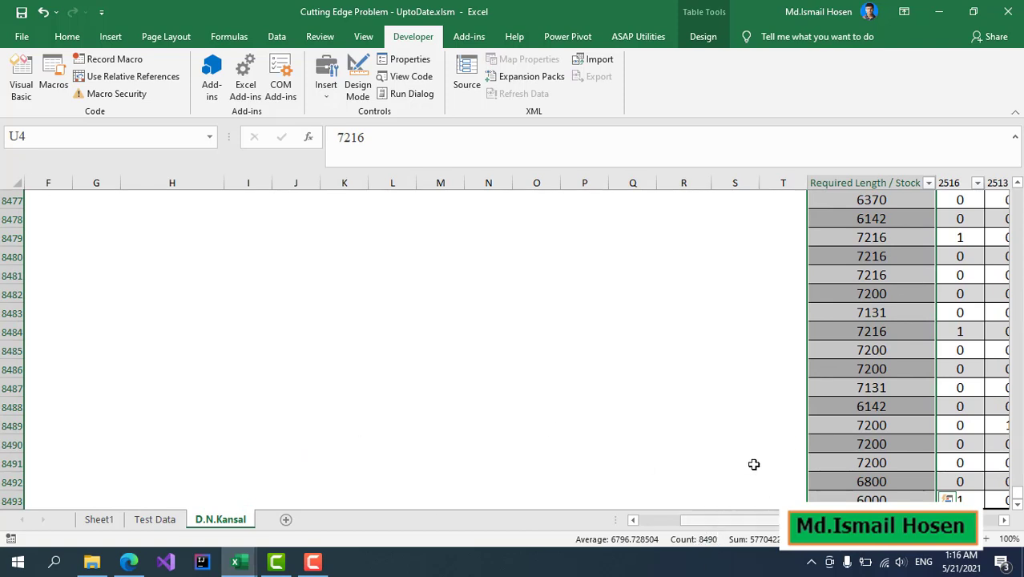
key("ctrl+Up")
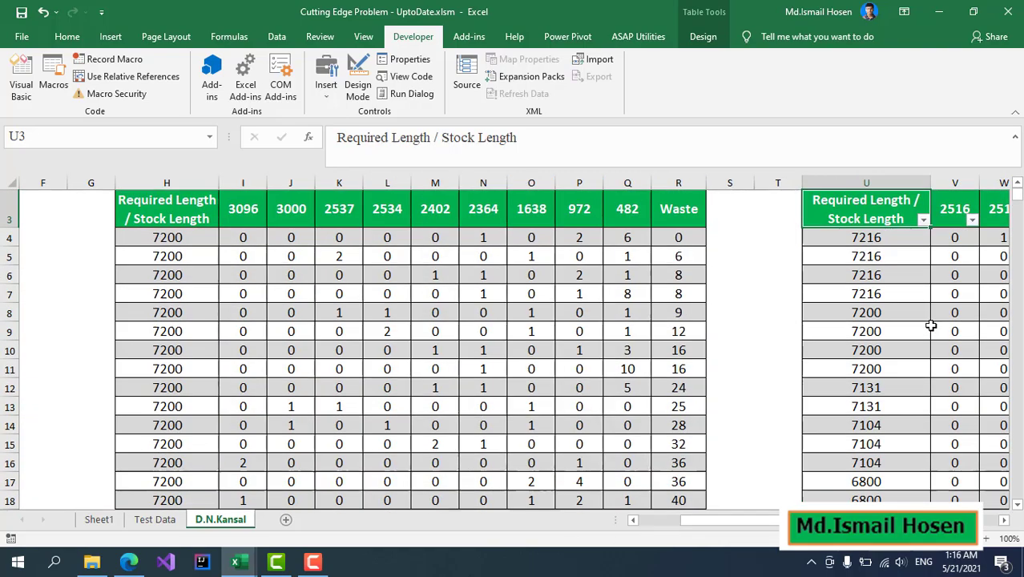
key("ctrl+Left")
key("ctrl+Left")
key("Home")
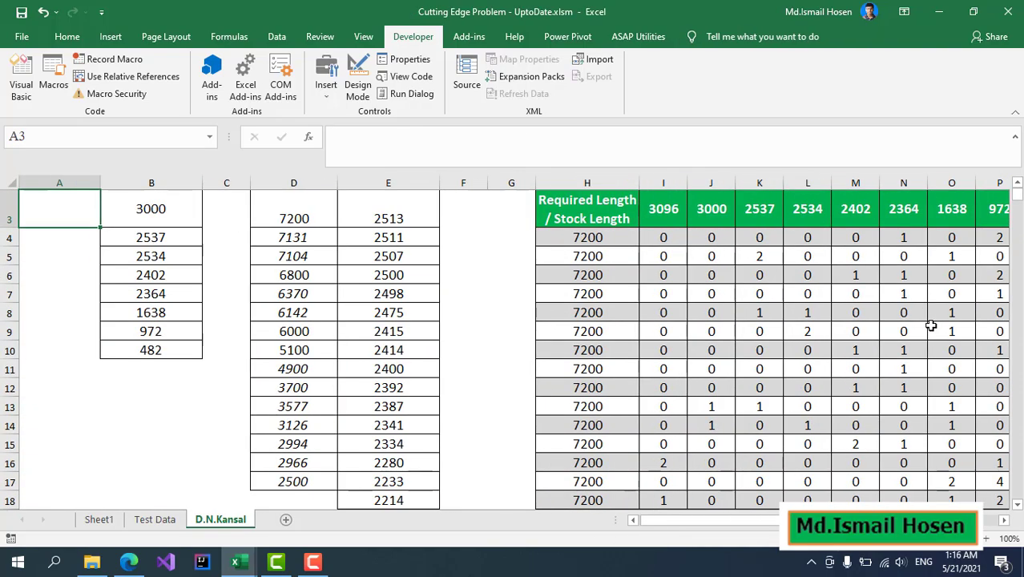
Open the workbook's Visual Basic editor
scroll(552, 351, "up", 1)
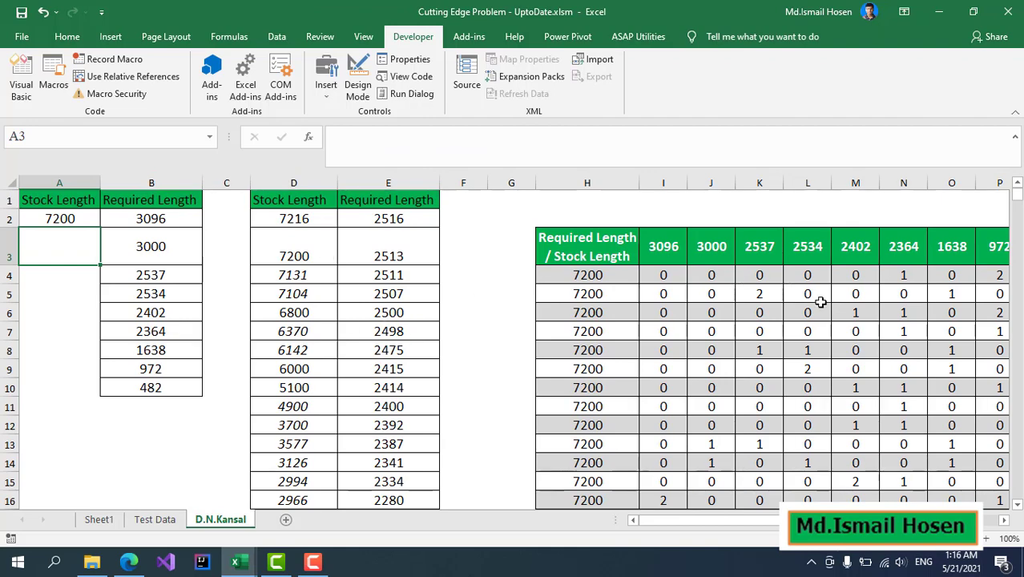
scroll(818, 297, "down", 2)
scroll(772, 292, "up", 2)
left_click(12, 92)
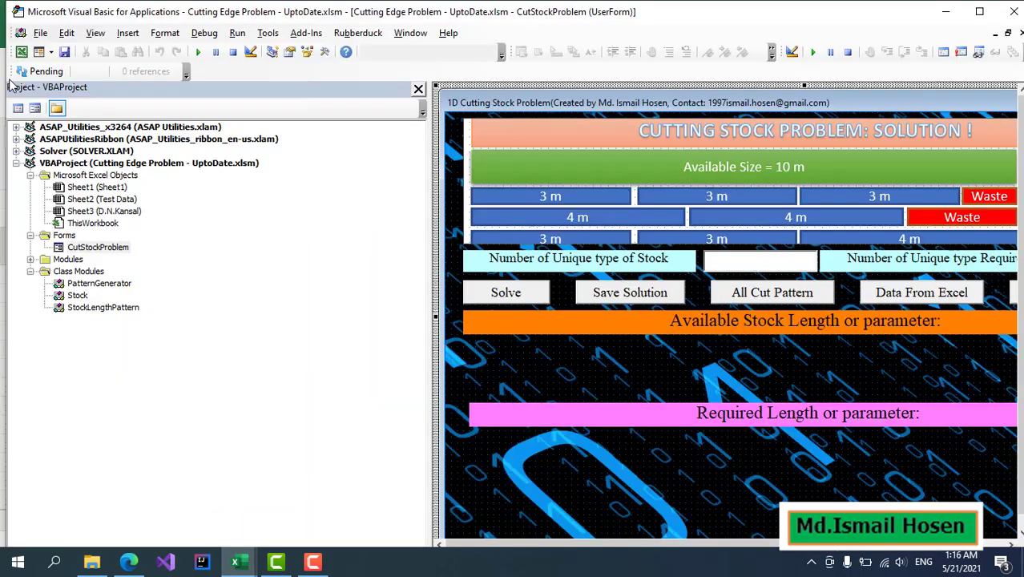
Open TestModule from the Modules folder and widen the code window to read the Test routine
left_click(29, 259)
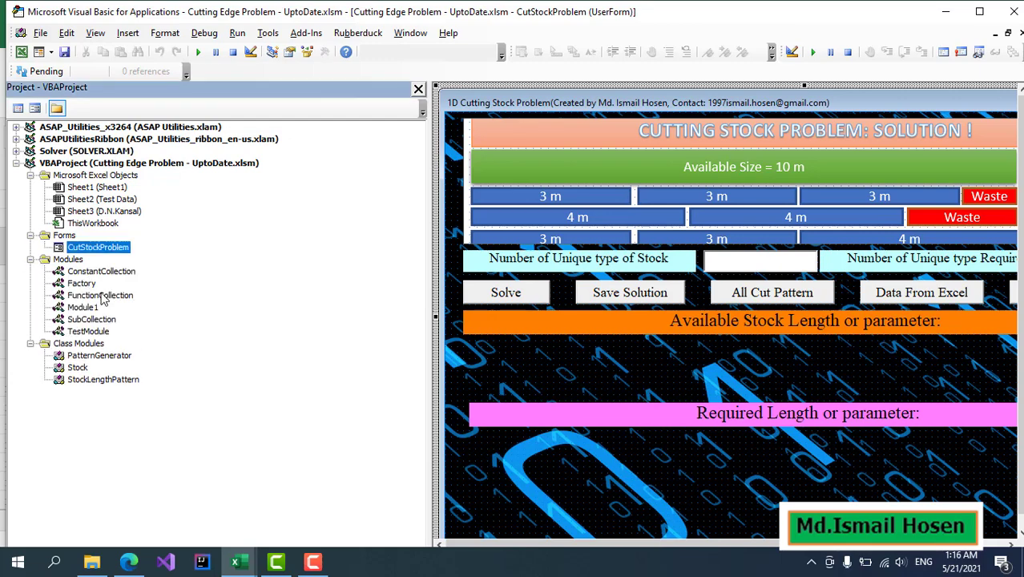
double_click(98, 330)
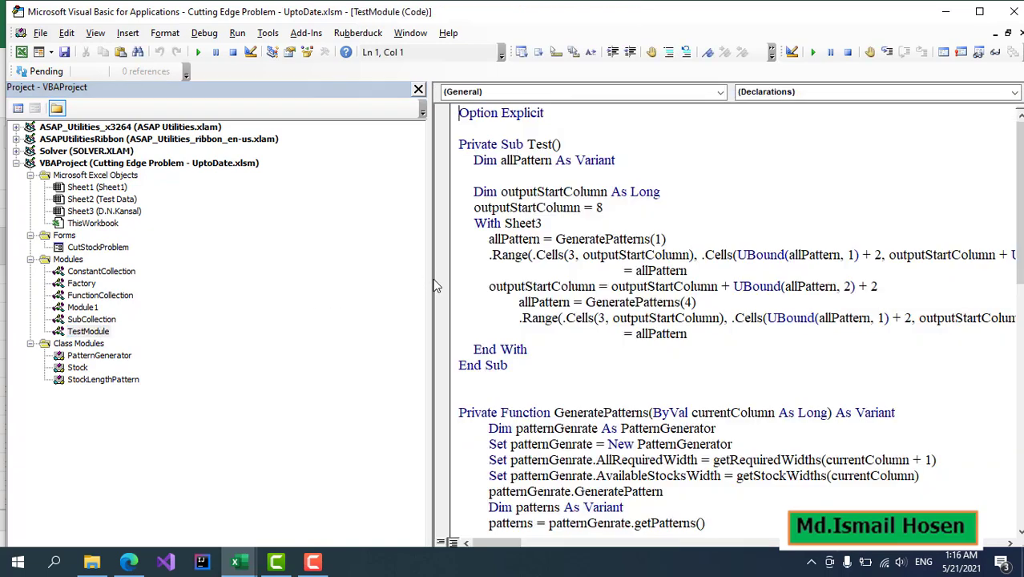
left_click_drag(430, 283, 213, 286)
left_click(487, 286)
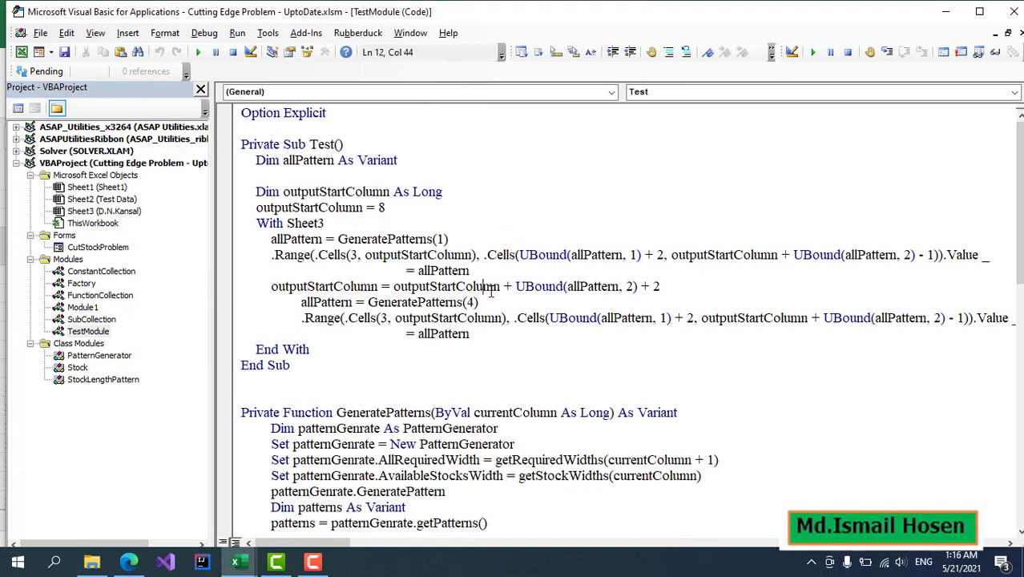
scroll(324, 440, "down", 4)
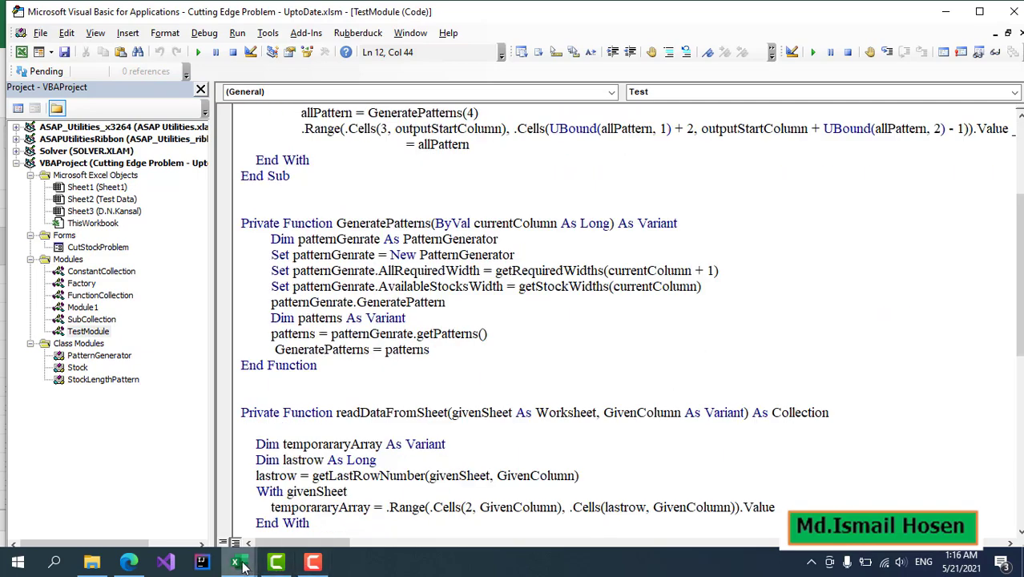
mouse_move(236, 561)
left_click(208, 519)
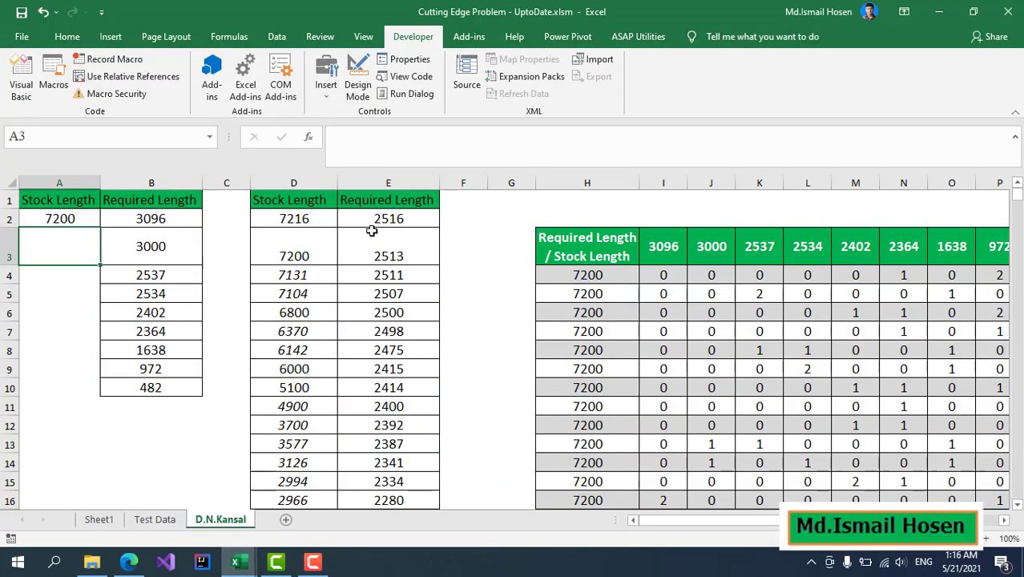
left_click(591, 274)
key("ctrl+shift+End")
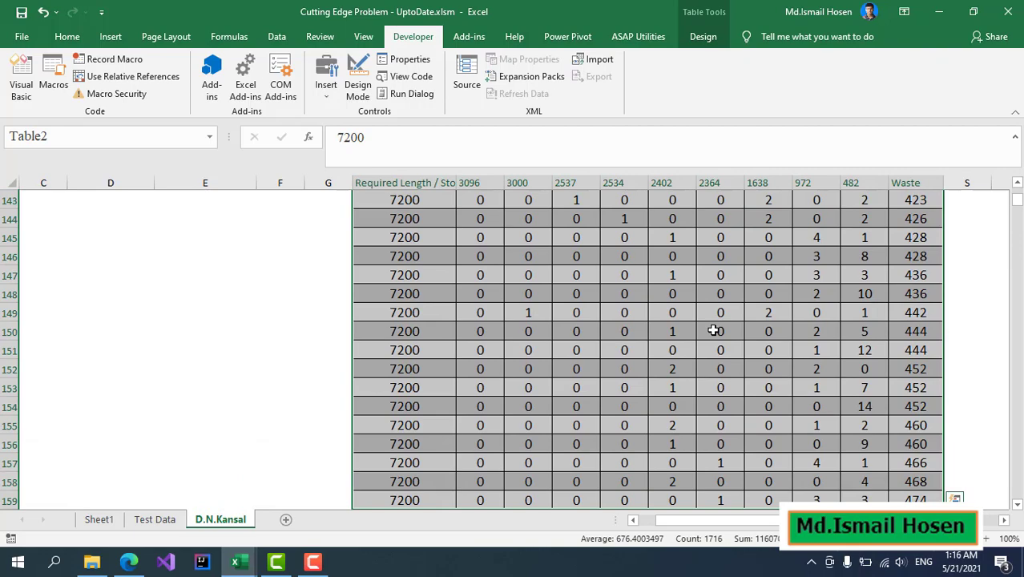
key("Delete")
scroll(713, 331, "up", 20)
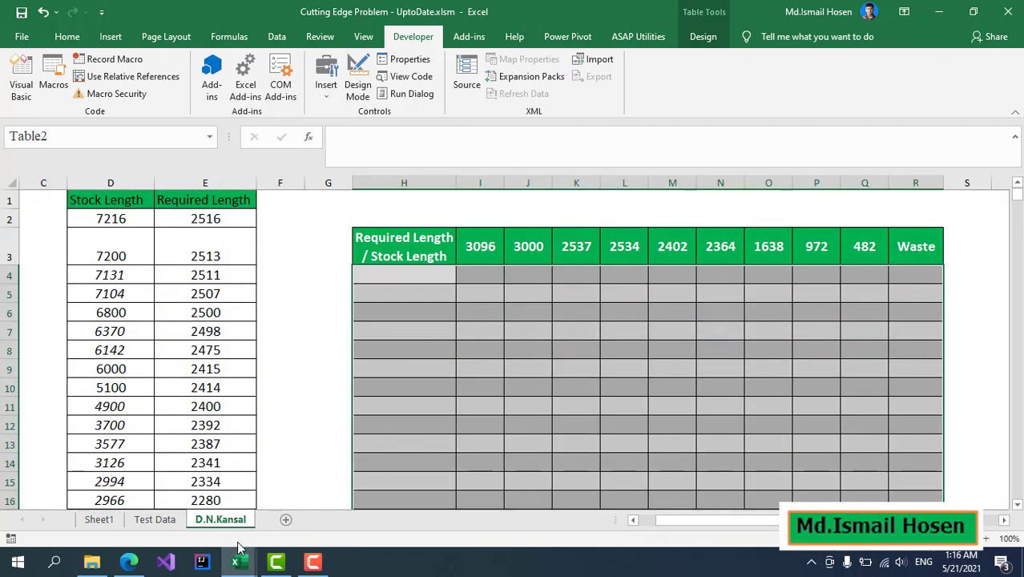
Run the Test macro from the VBA editor to regenerate the tables
mouse_move(238, 553)
left_click(324, 522)
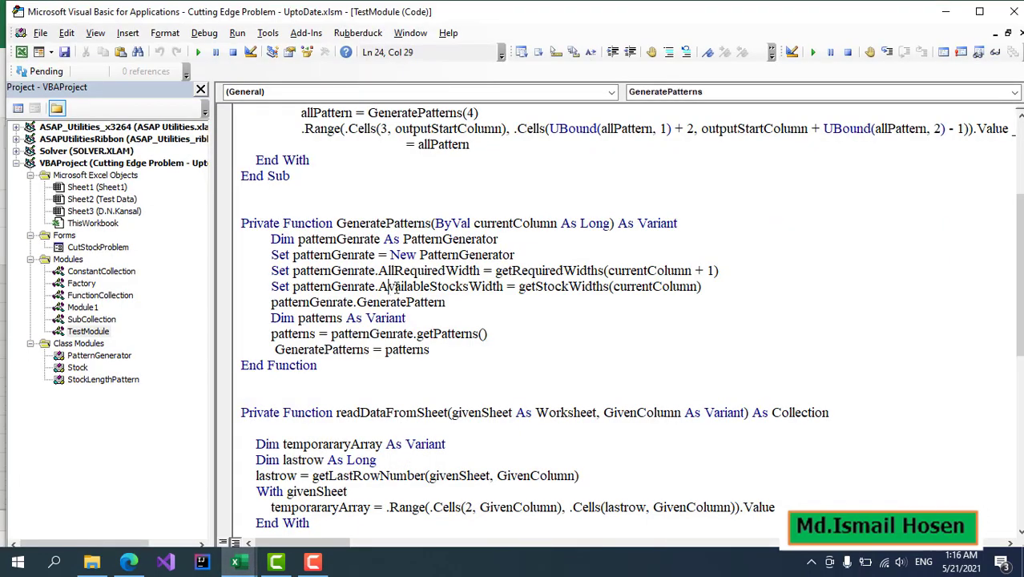
scroll(393, 286, "up", 4)
left_click(325, 254)
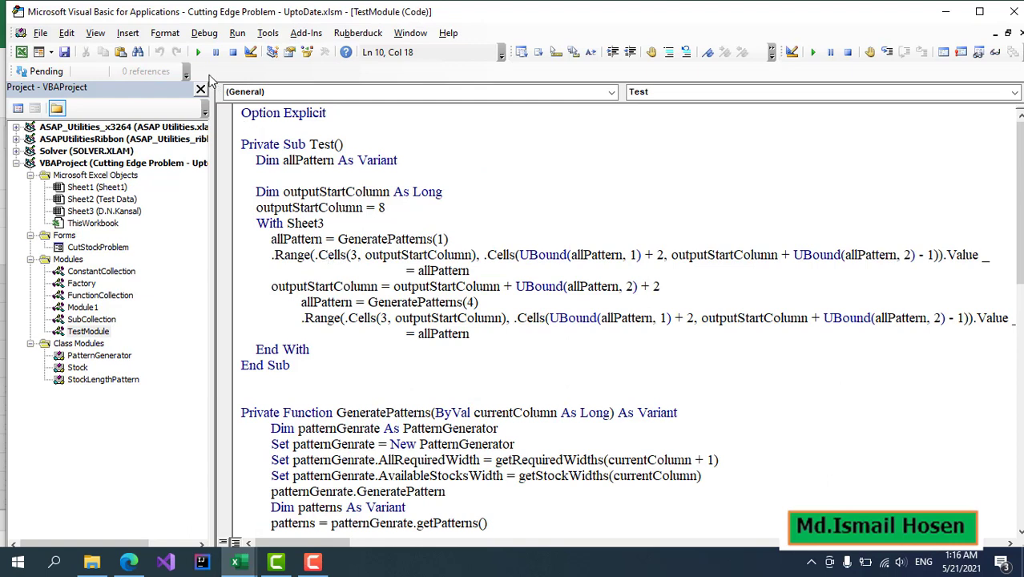
left_click(198, 52)
Select the first table's stock column from H4 to count its 156 patterns for stock 7200
mouse_move(238, 562)
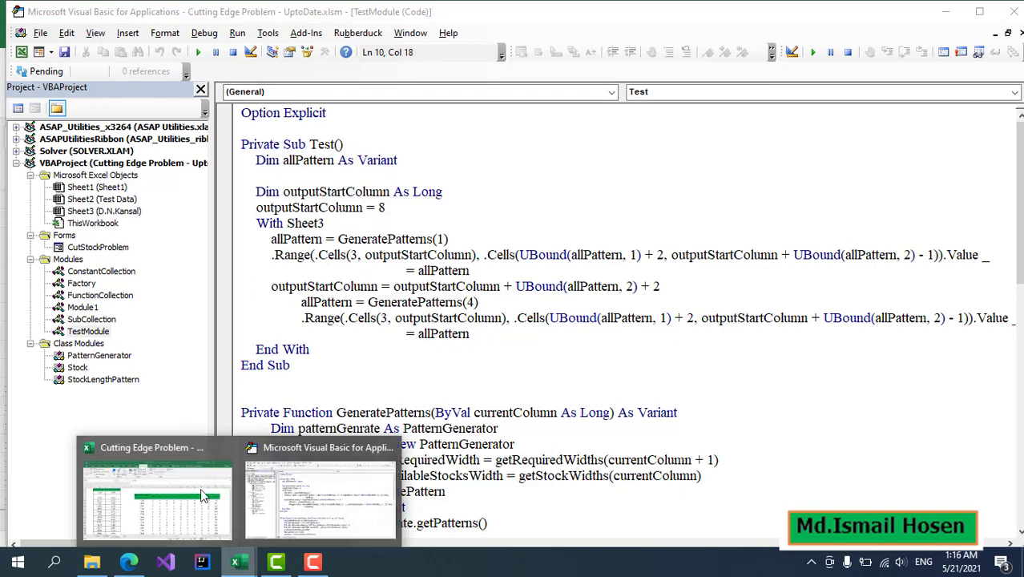
left_click(201, 495)
left_click(427, 275)
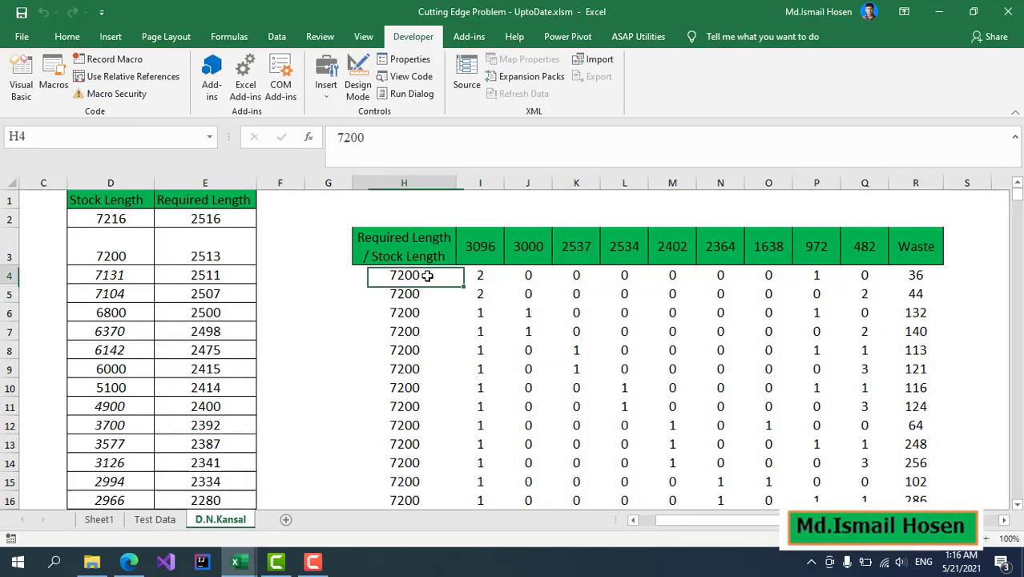
key("ctrl+shift+Down")
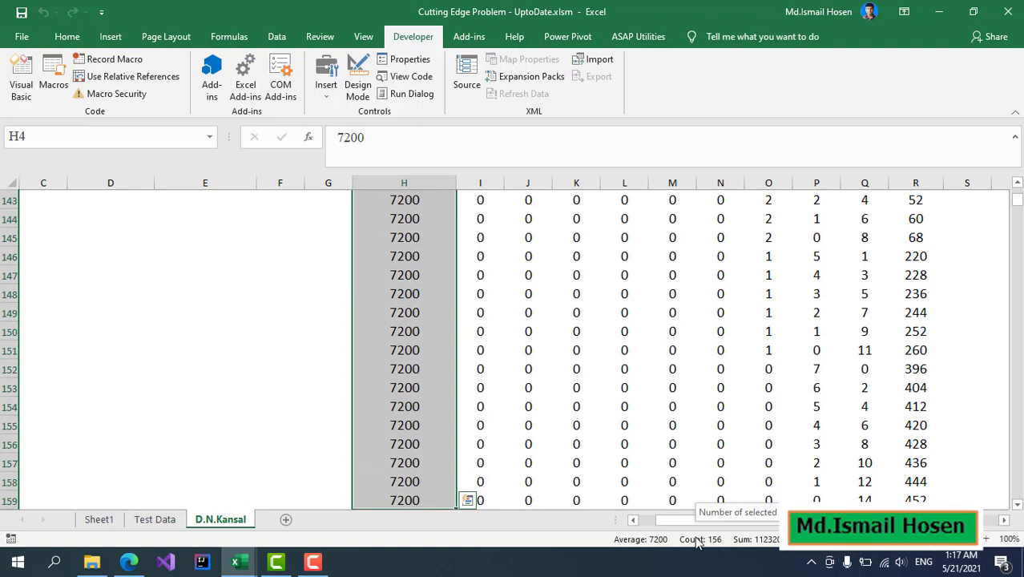
left_click(577, 370)
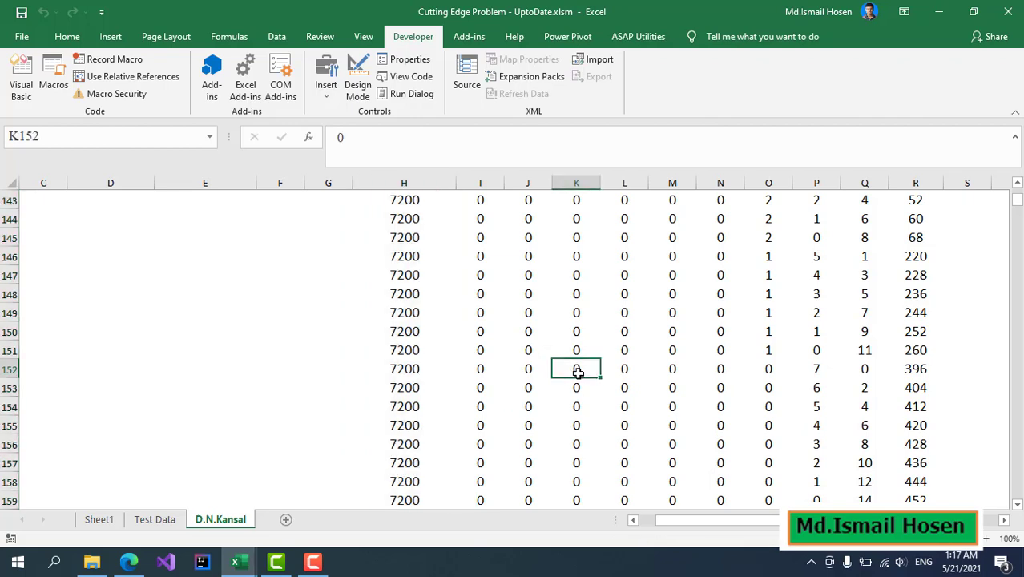
key("ctrl+Up")
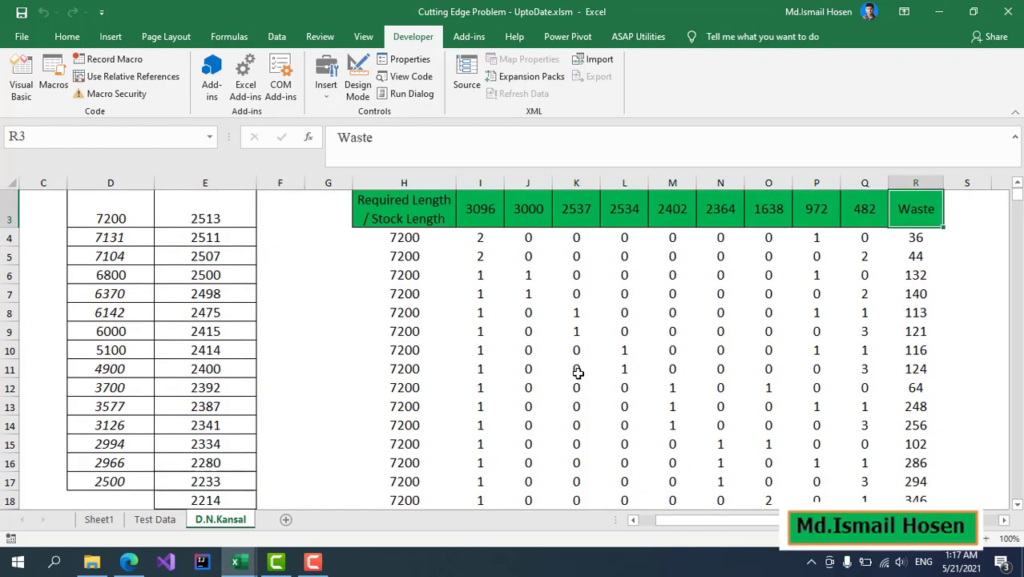
Select the second pattern table's stock column to check its 8490 results
key("ctrl+Right")
key("Down")
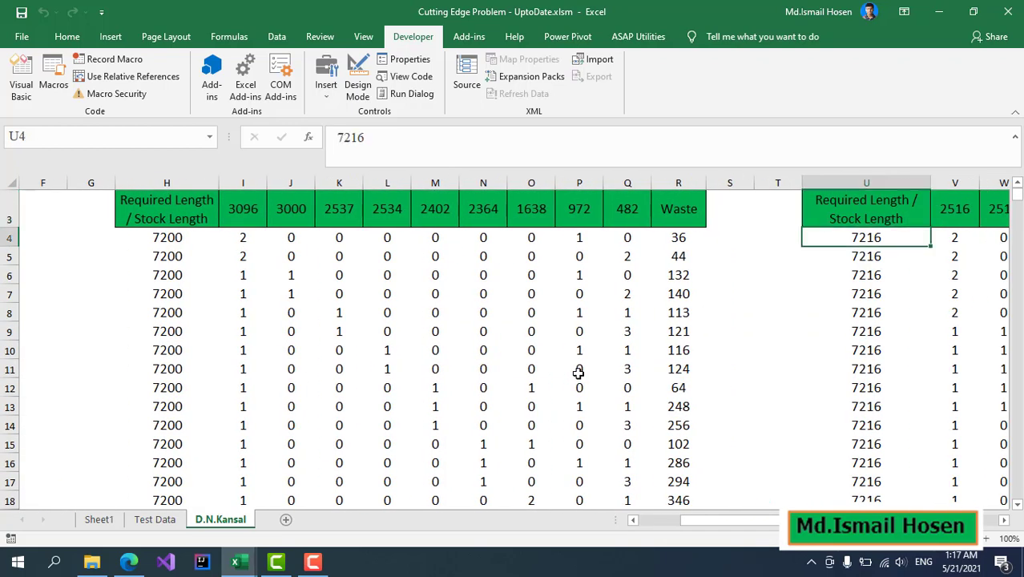
key("ctrl+shift+Down")
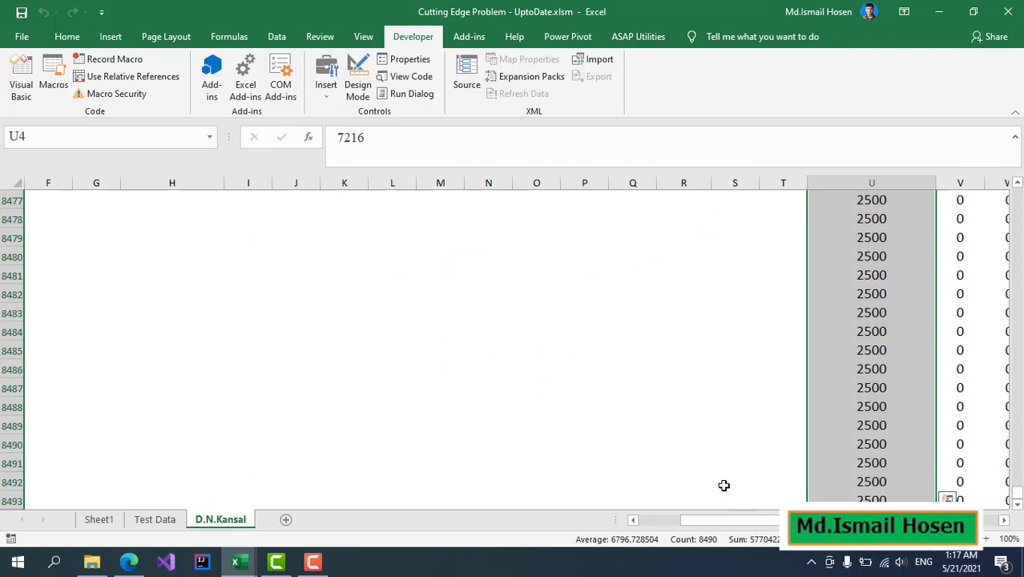
scroll(723, 484, "up", 10)
left_click(844, 384)
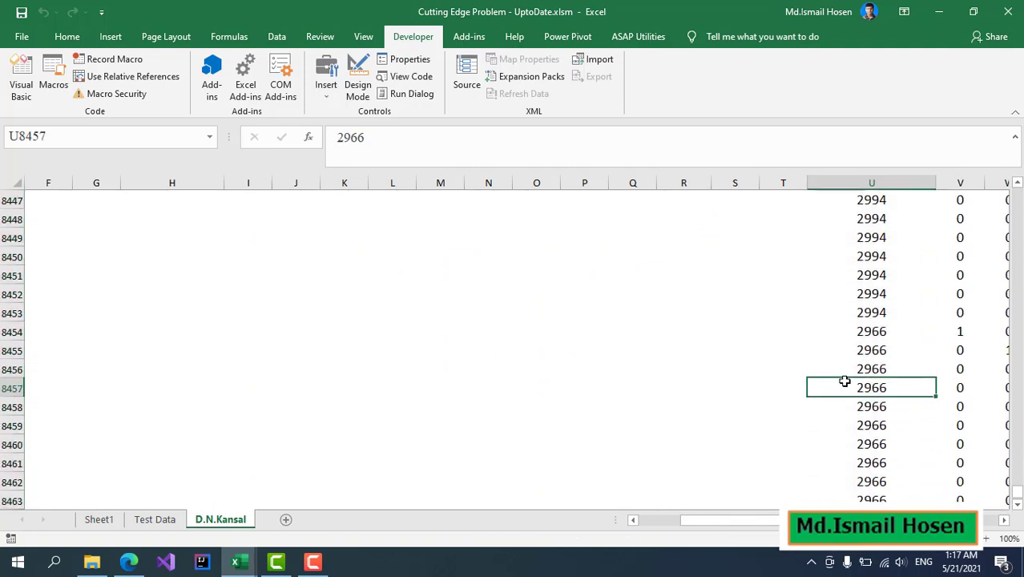
Return to H4 and move left across both required-length lists to column A
key("ctrl+Home")
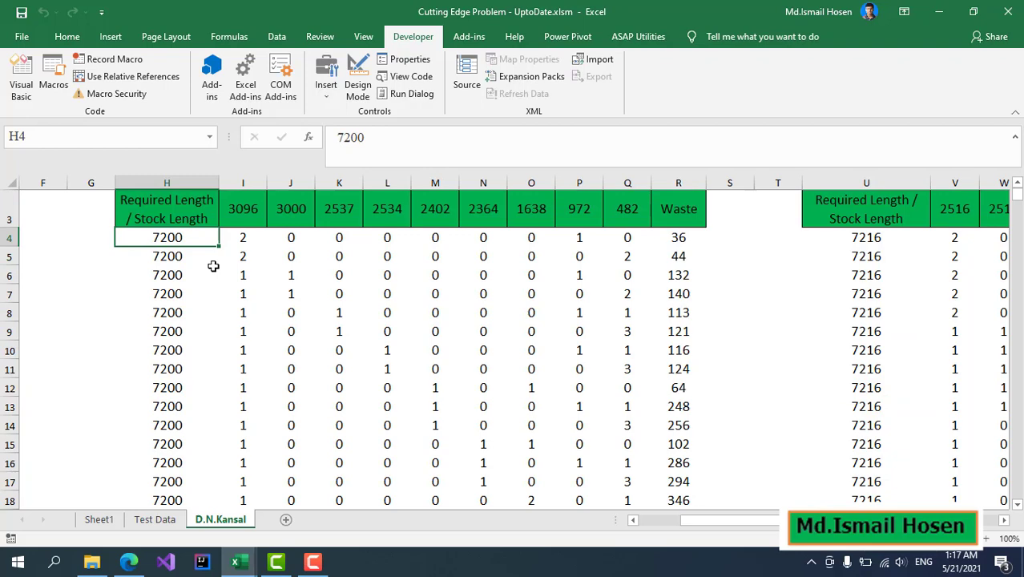
key("ctrl+Left")
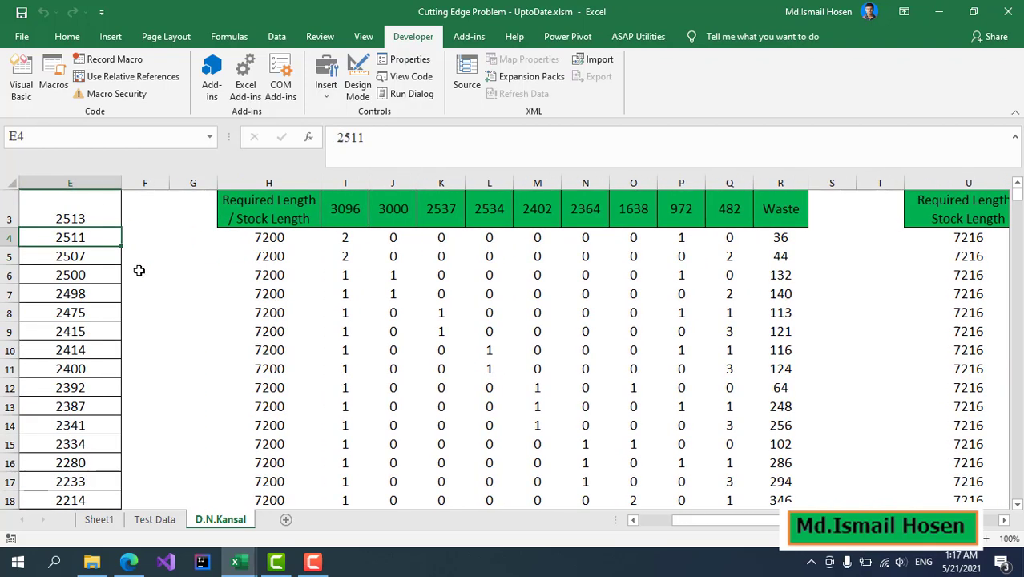
key("ctrl+Left")
key("ctrl+Left")
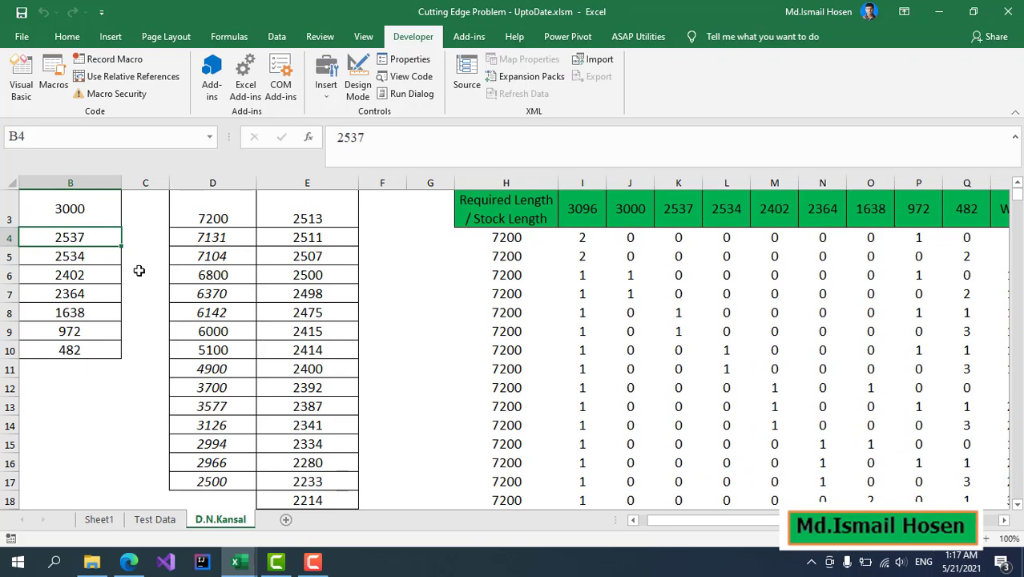
key("ctrl+Left")
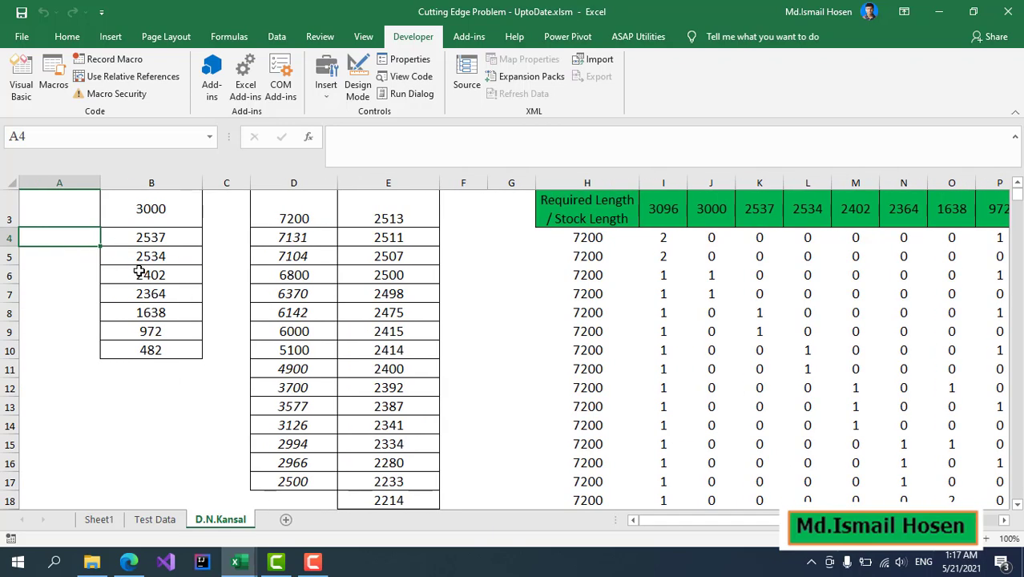
scroll(142, 271, "up", 1)
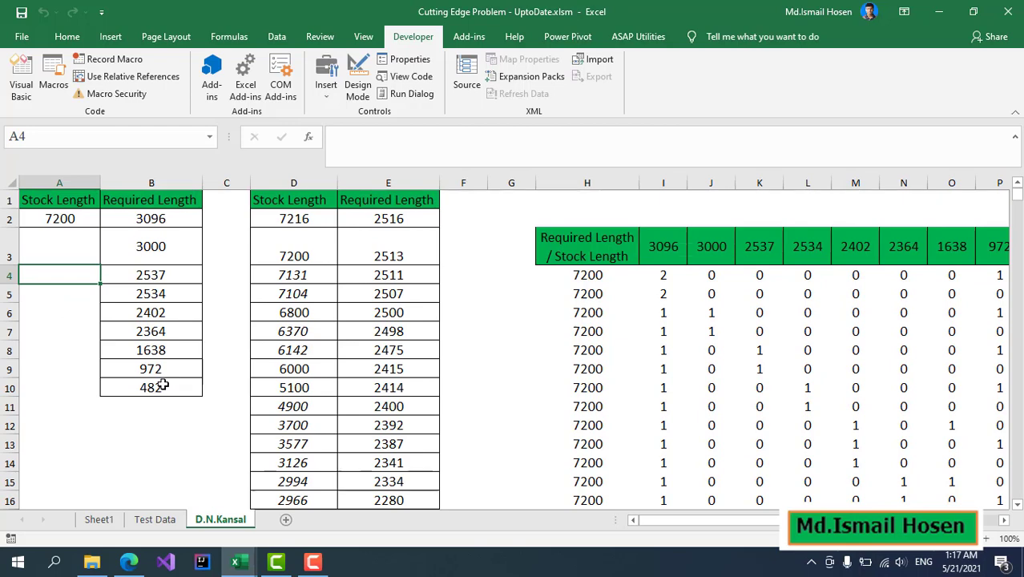
Change the required length in B4 from 2537 to 2500
left_click(160, 273)
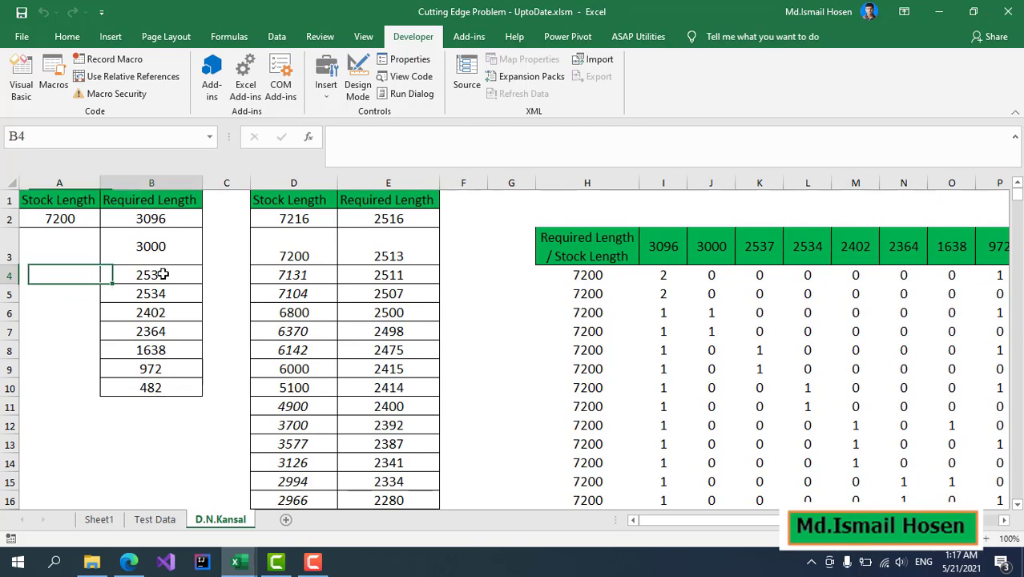
left_click(422, 146)
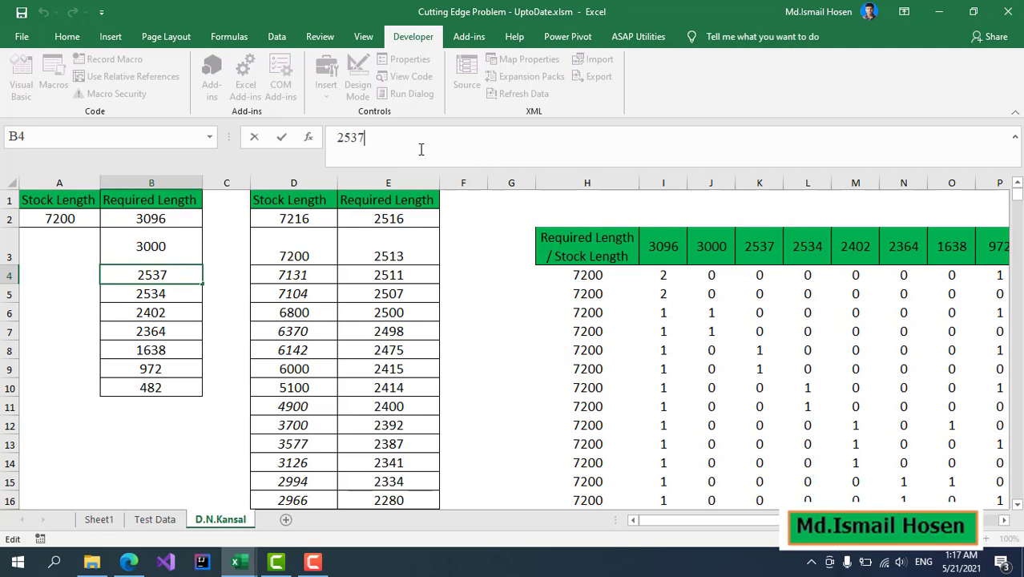
key("BackSpace")
key("BackSpace")
type("00")
key("Return")
Rerun the Test macro in the VBA editor with the new length
mouse_move(247, 557)
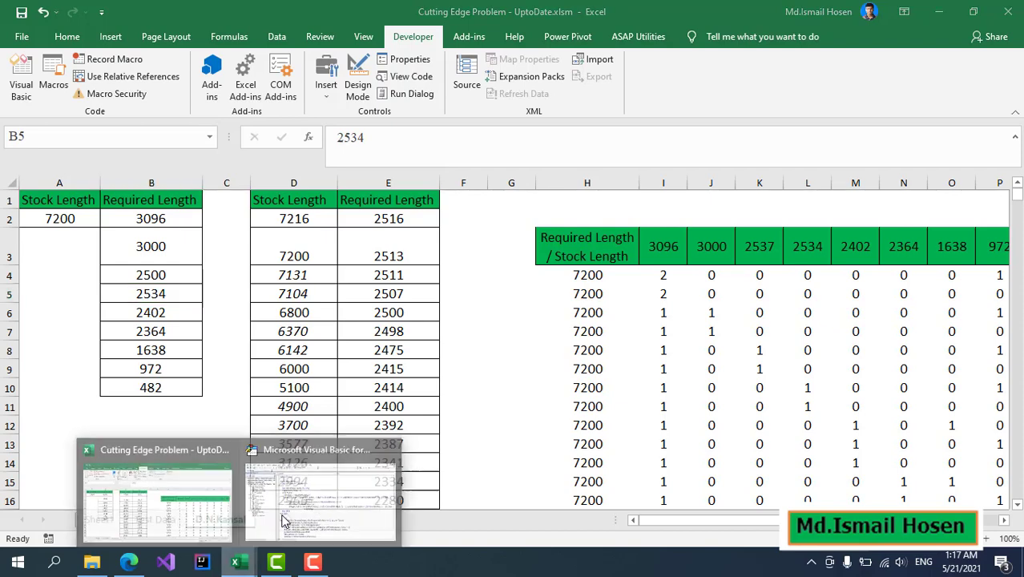
left_click(328, 461)
left_click(394, 221)
left_click(197, 53)
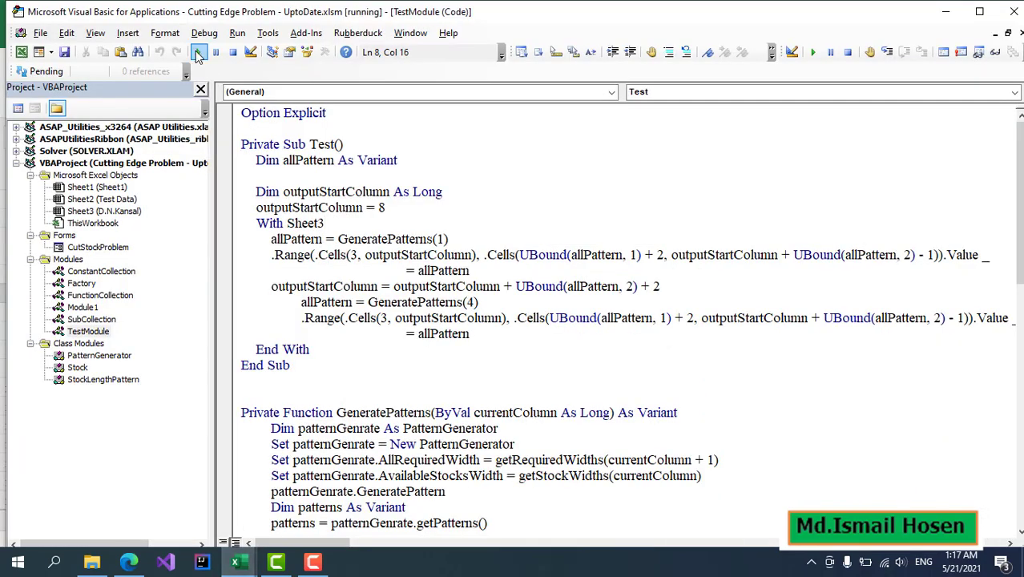
Back in Excel, select the regenerated stock column from H4 to count the patterns
mouse_move(231, 567)
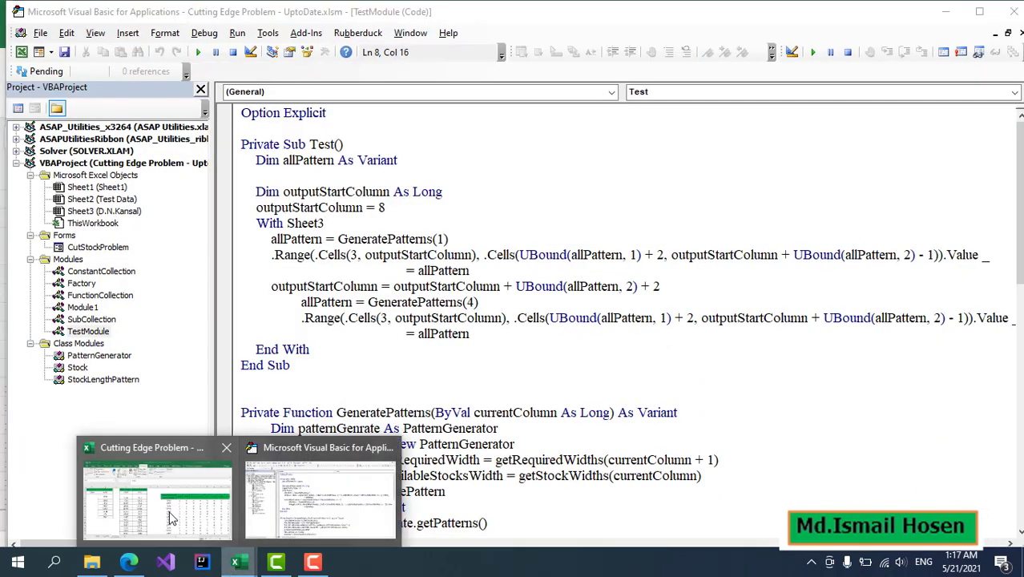
left_click(100, 490)
left_click(605, 280)
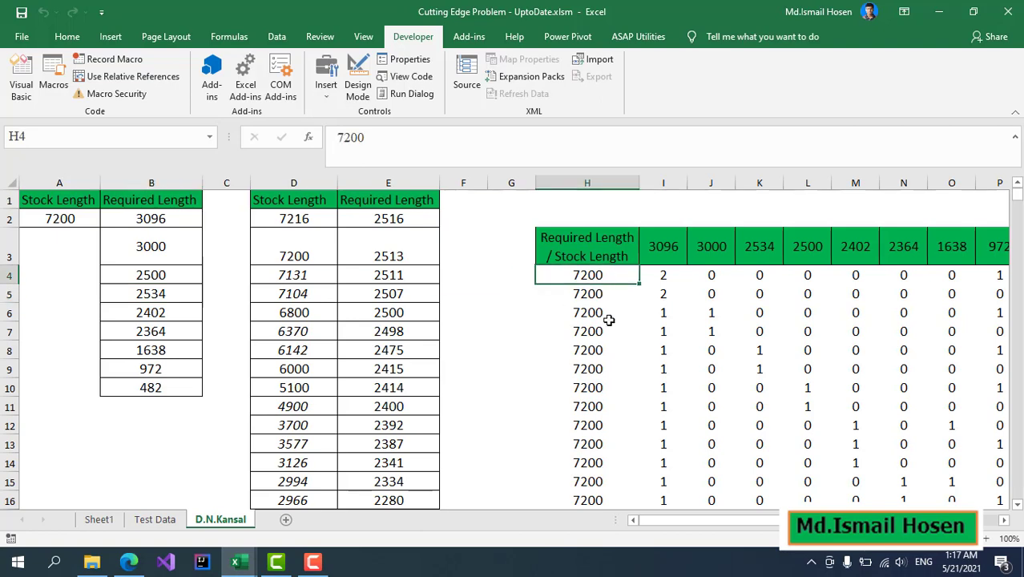
key("ctrl+shift+Down")
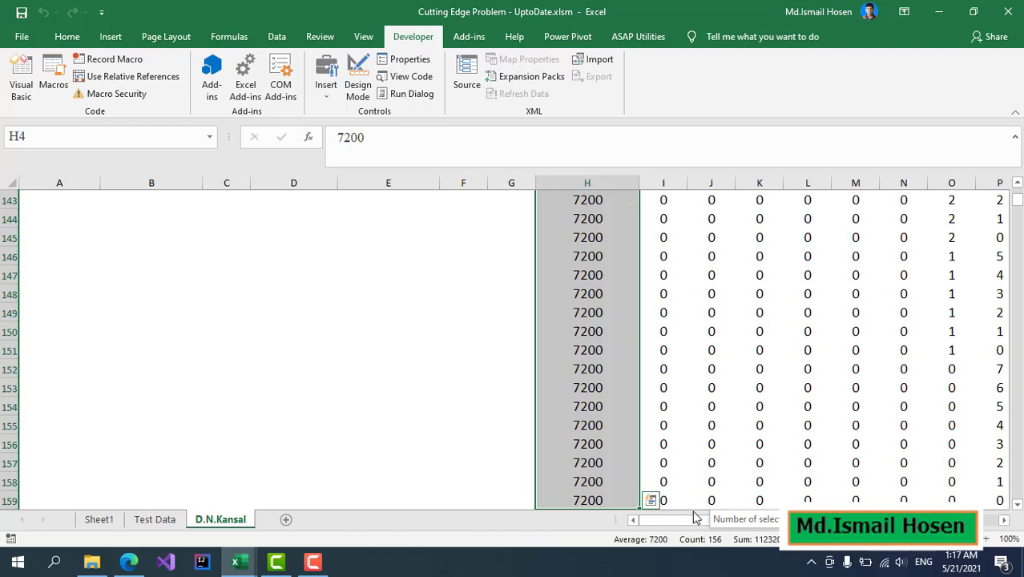
left_click(664, 392)
Navigate back to the edited 2500 value in B4
key("Left")
key("ctrl+Left")
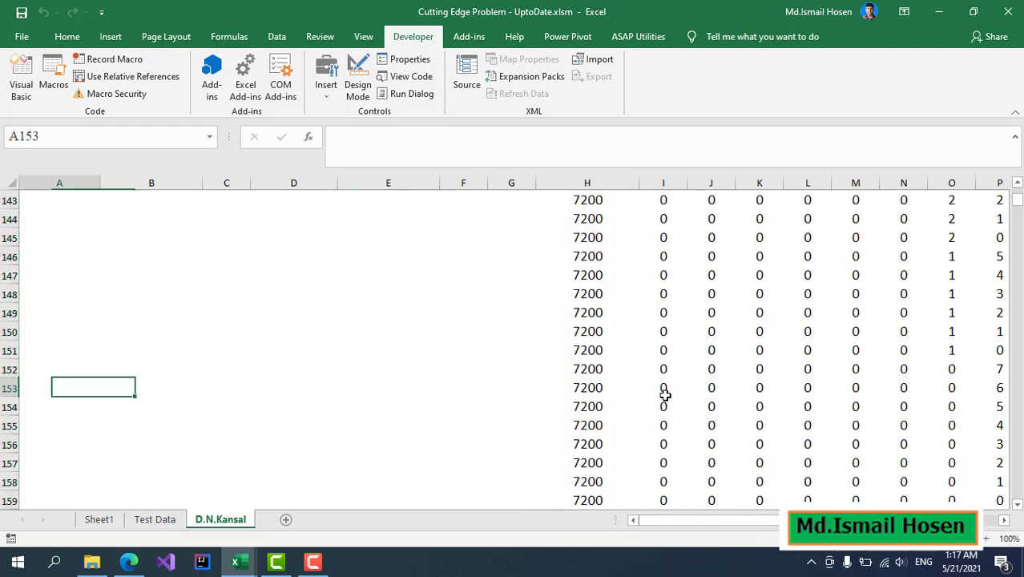
key("ctrl+Up")
key("Up")
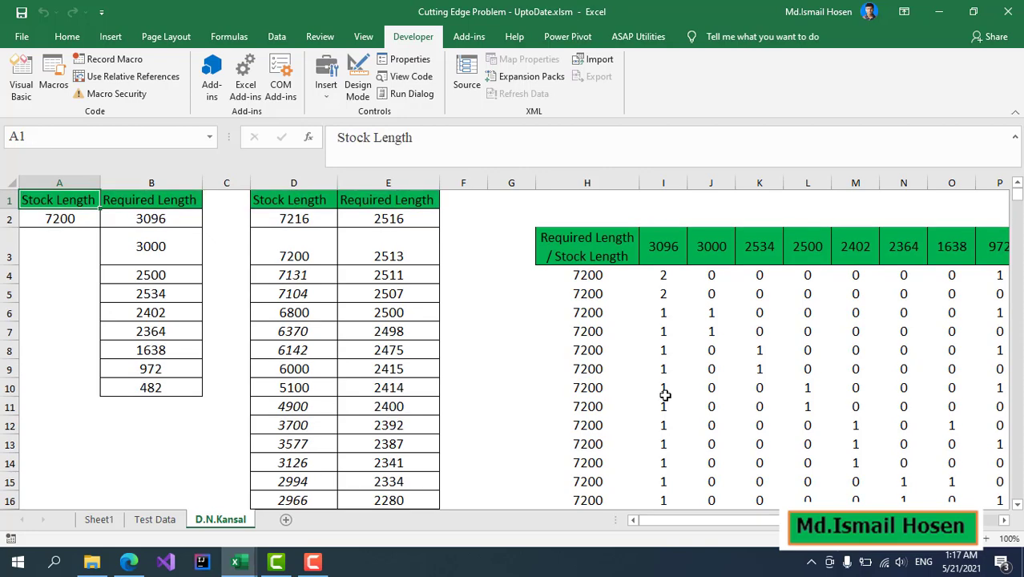
key("Down")
key("Down")
key("Right")
key("Right")
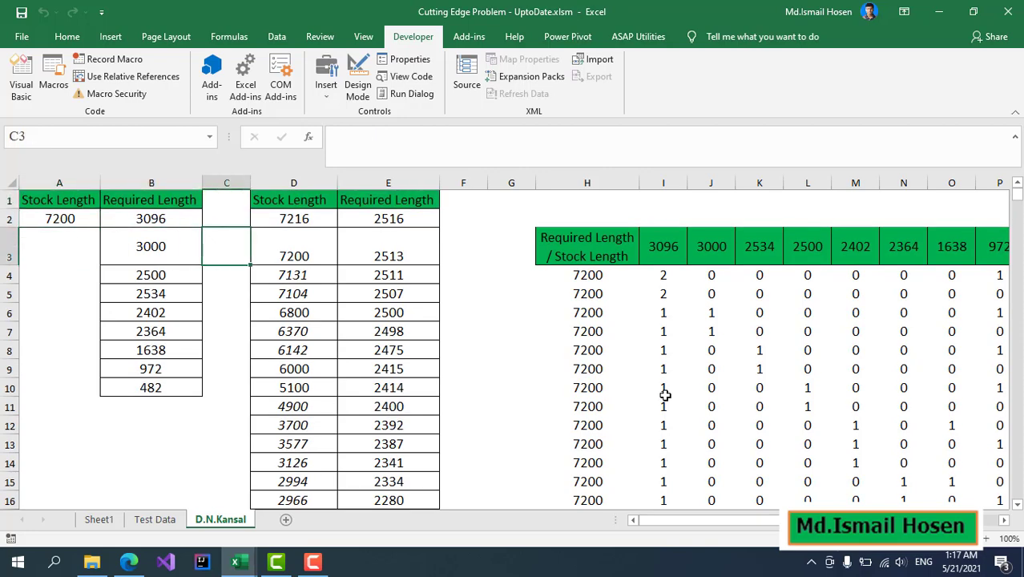
key("Down")
key("Left")
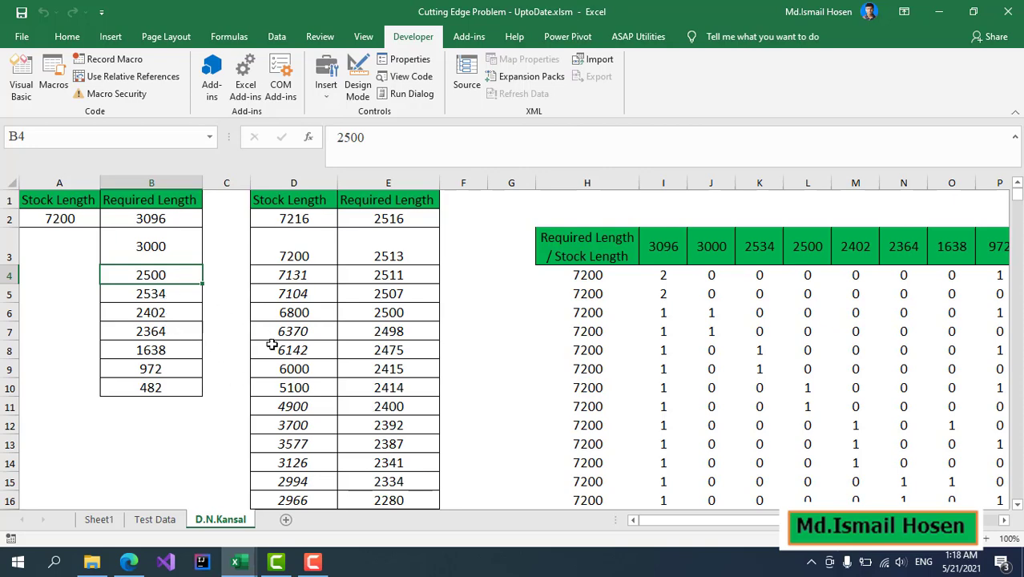
Change the required length to 1300 and rerun the Test macro with F5
type("1300")
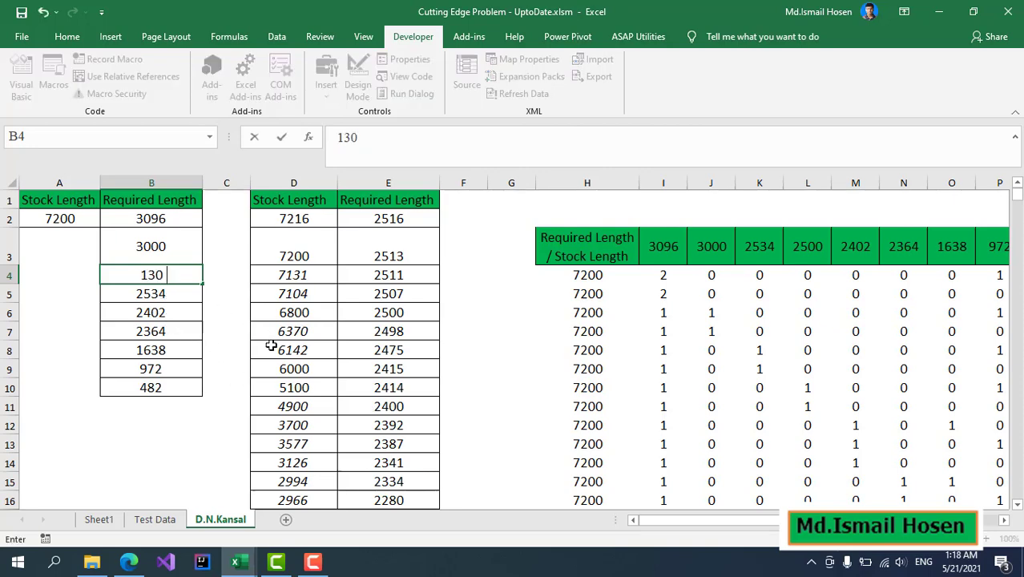
key("Return")
mouse_move(238, 561)
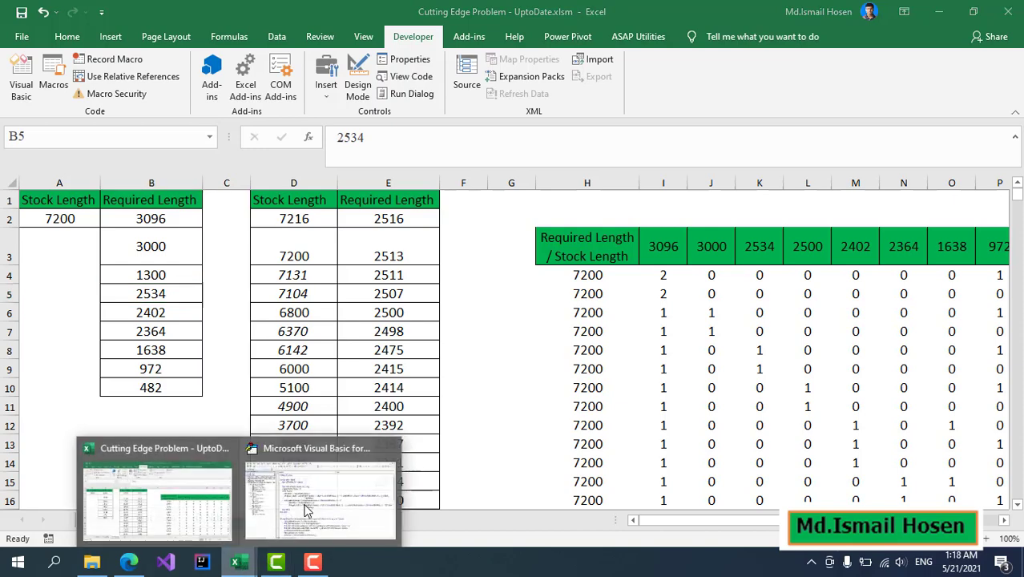
left_click(280, 488)
key("F5")
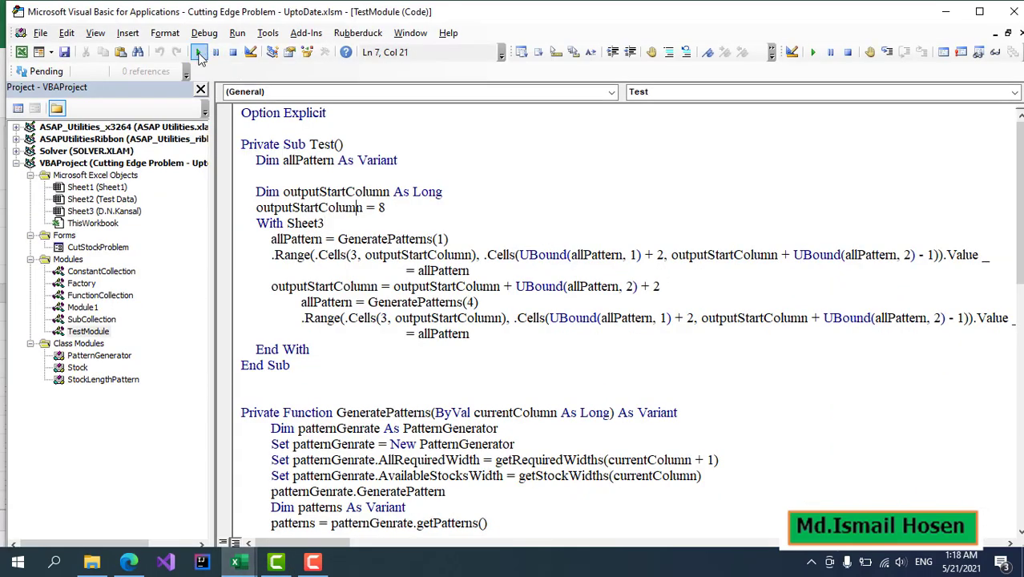
Back in Excel, select the regenerated stock length column from H4 to gauge its size
mouse_move(238, 561)
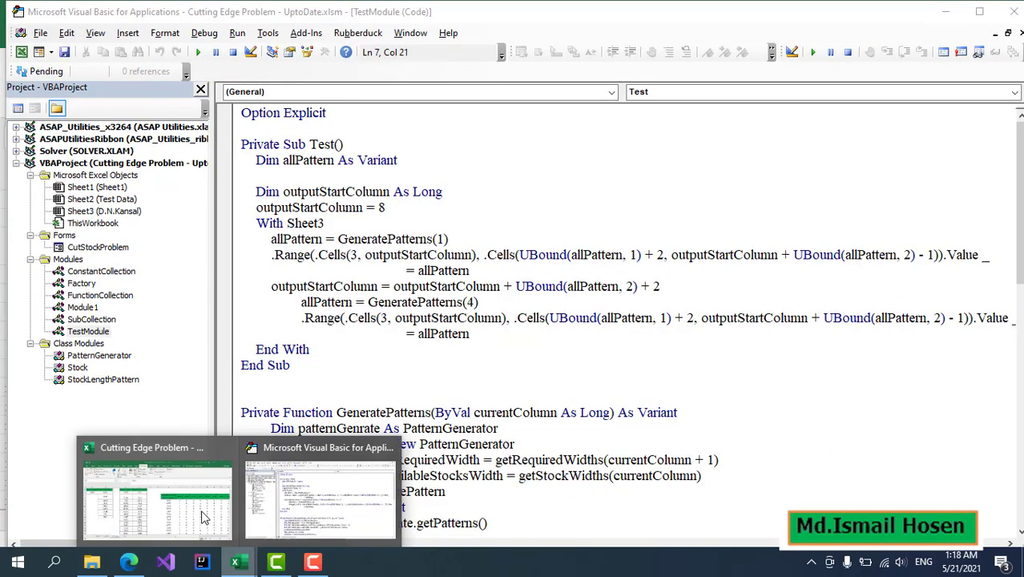
left_click(244, 479)
left_click(600, 277)
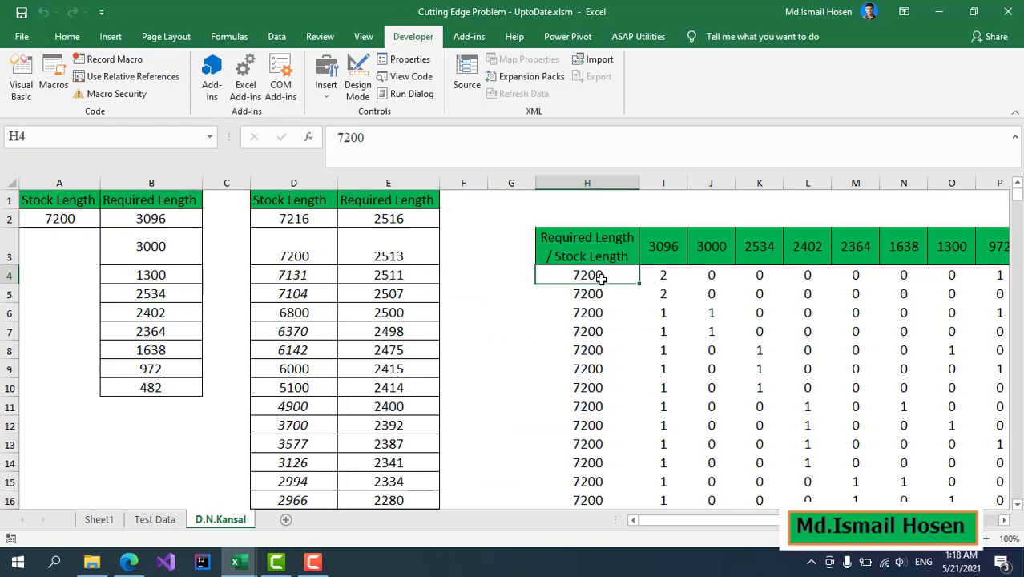
key("ctrl+shift+Down")
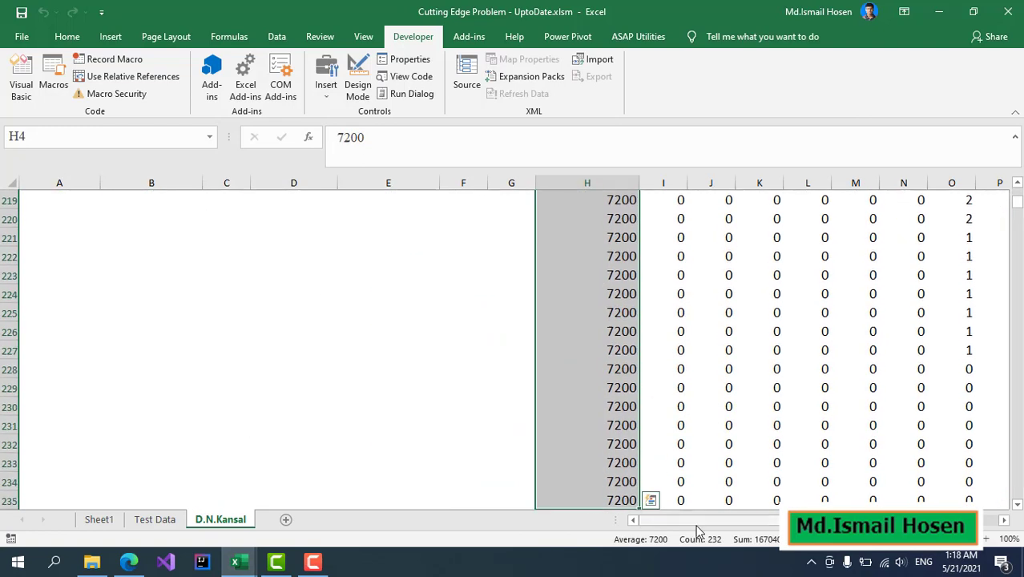
scroll(706, 505, "down", 2)
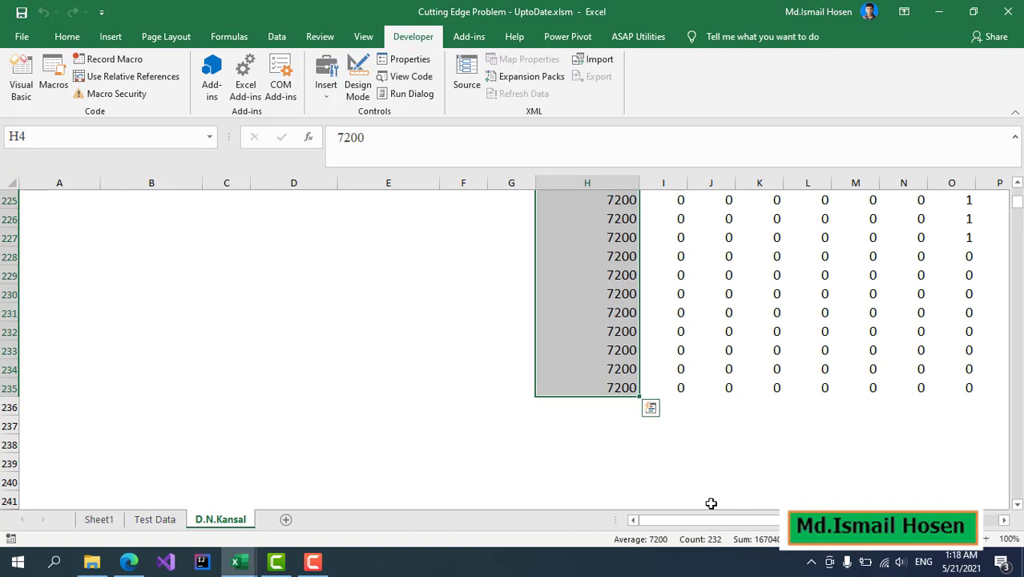
scroll(714, 473, "up", 7)
scroll(735, 371, "up", 19)
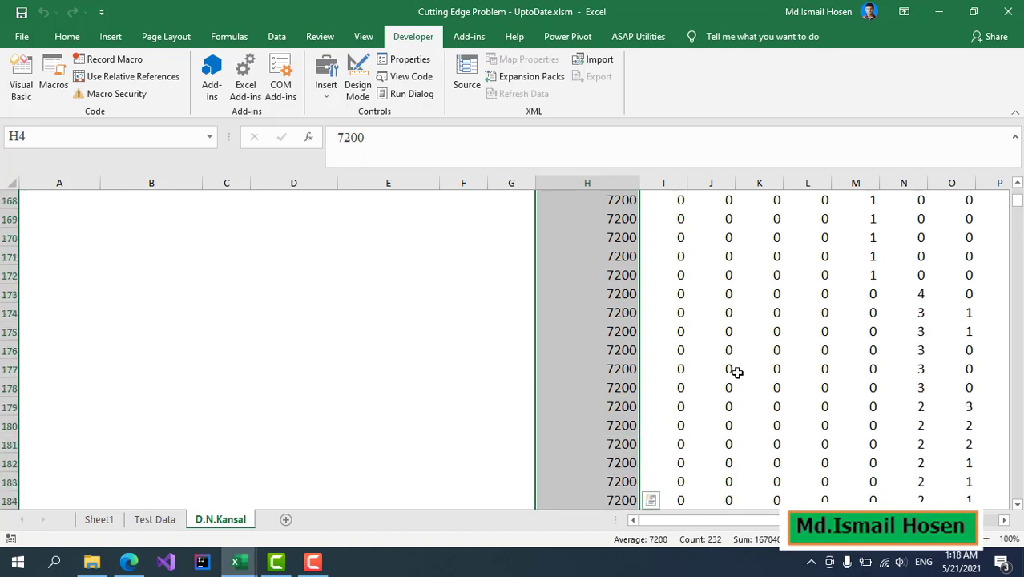
scroll(730, 364, "down", 12)
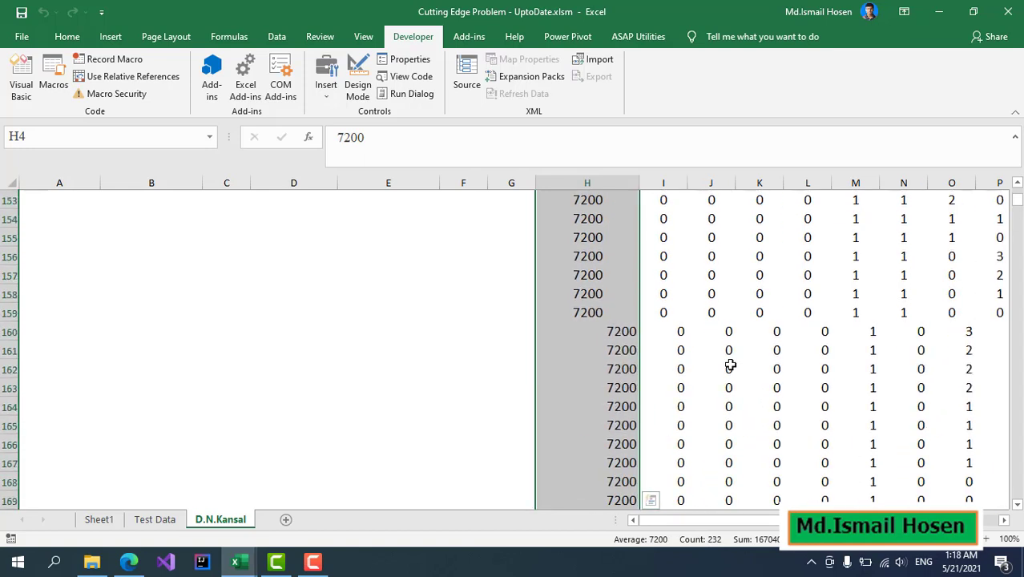
scroll(730, 364, "up", 20)
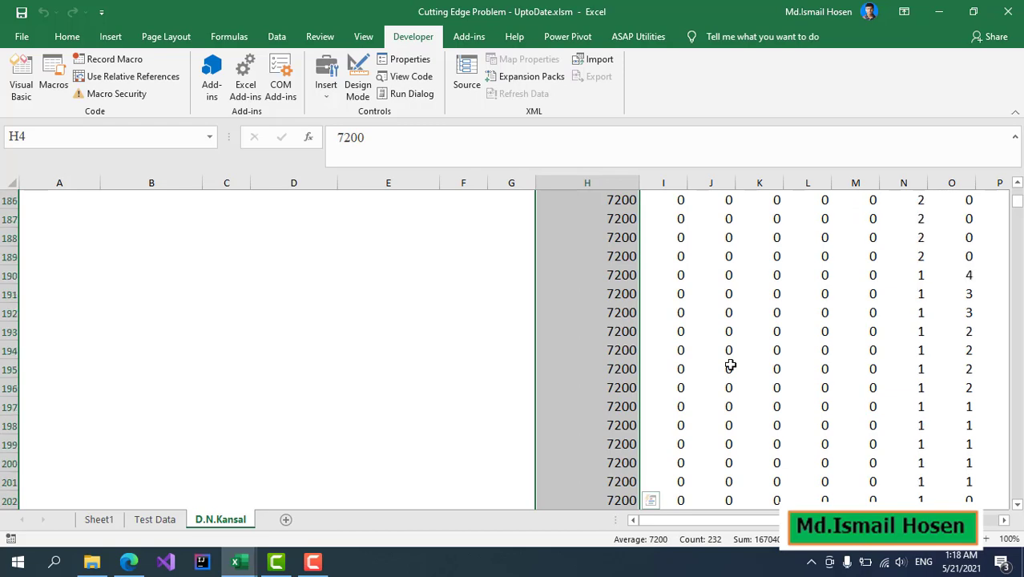
scroll(729, 352, "up", 17)
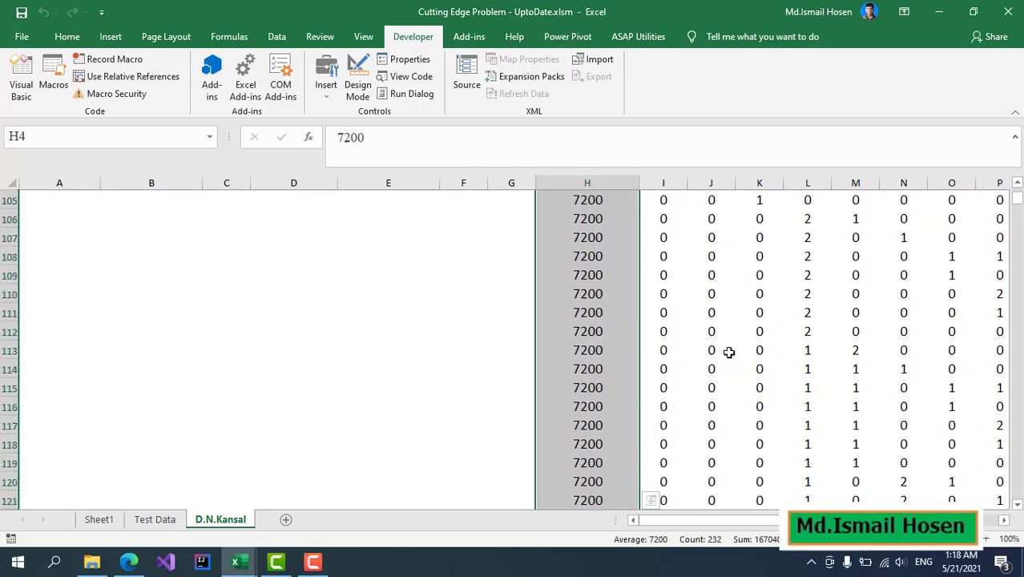
left_click(587, 354)
Inspect the first pattern's counts, including 3096 and 3000, through to its Waste value
key("ctrl+Left")
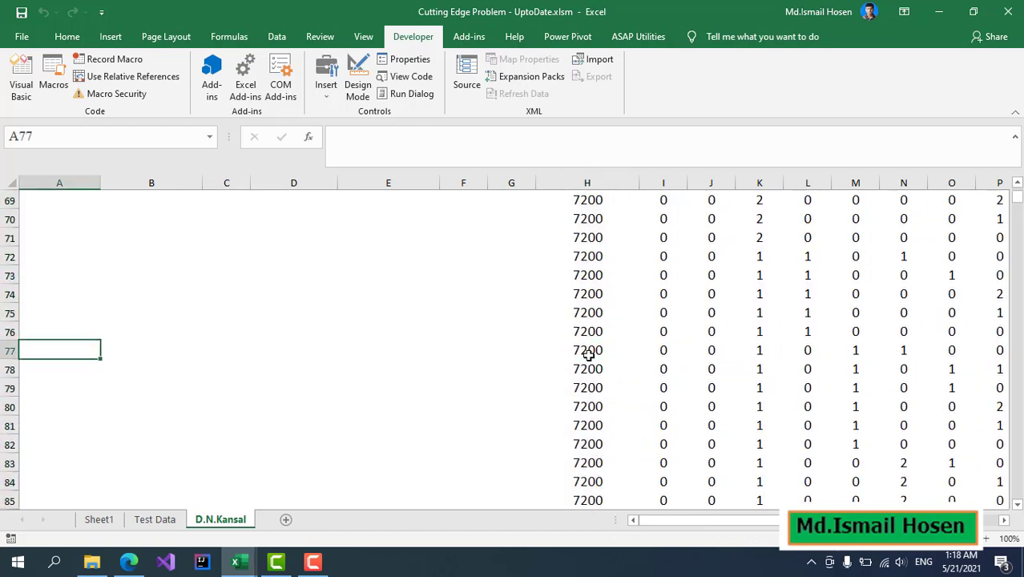
key("ctrl+Up")
scroll(364, 348, "up", 1)
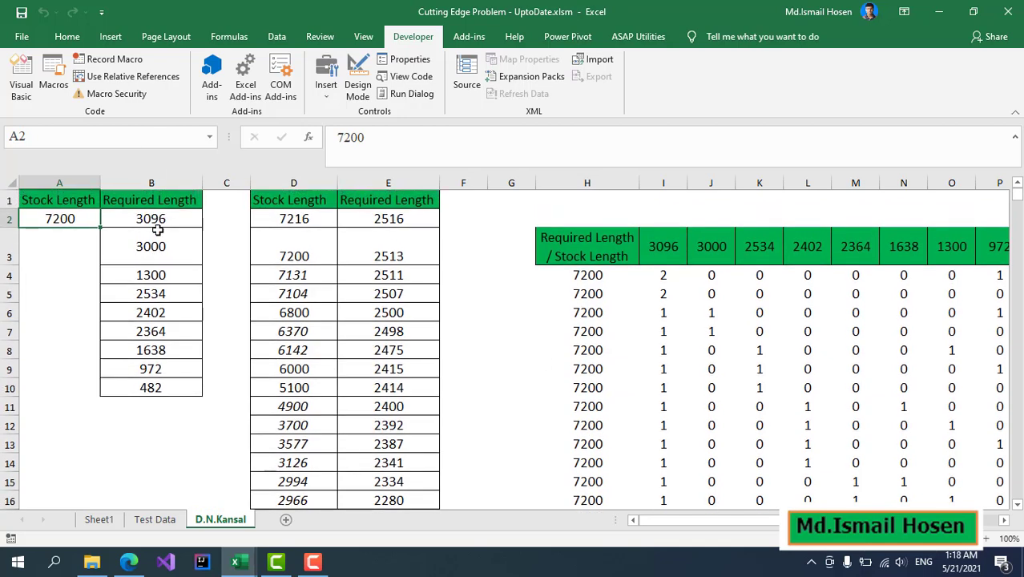
scroll(589, 291, "down", 2)
scroll(609, 291, "up", 2)
left_click(890, 275)
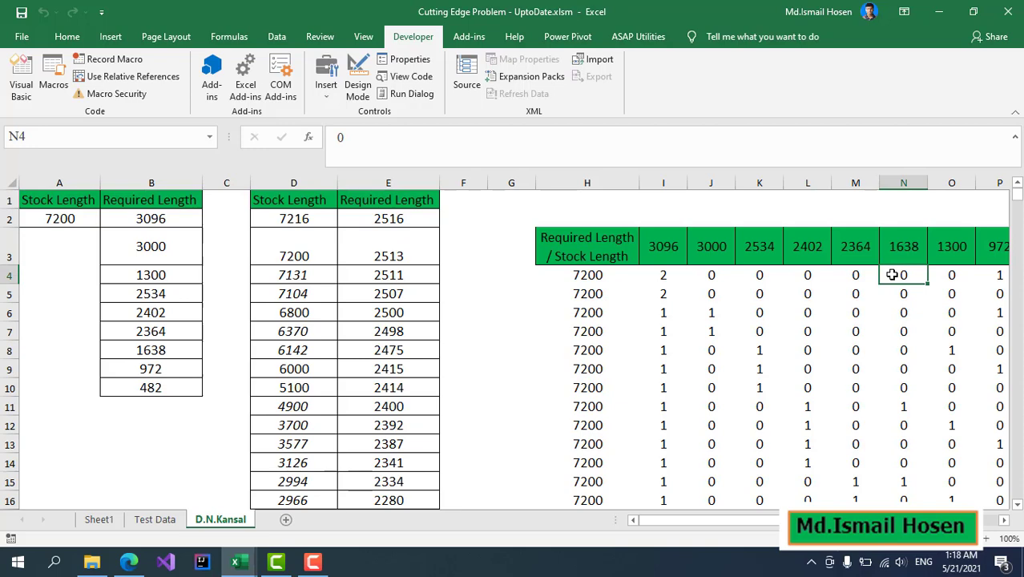
left_click(848, 275)
left_click(699, 293)
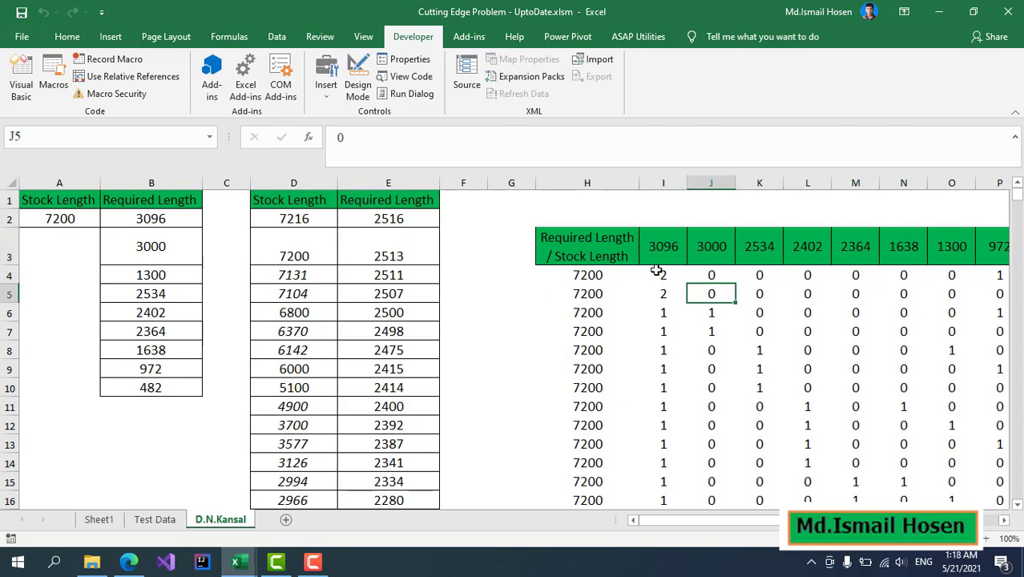
left_click(657, 270)
key("ctrl+Right")
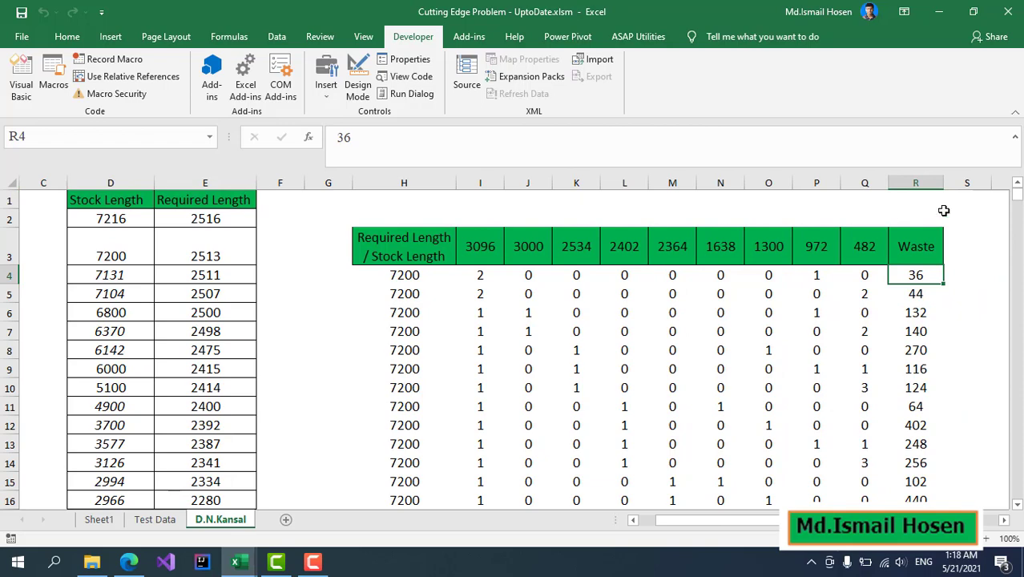
left_click(929, 251)
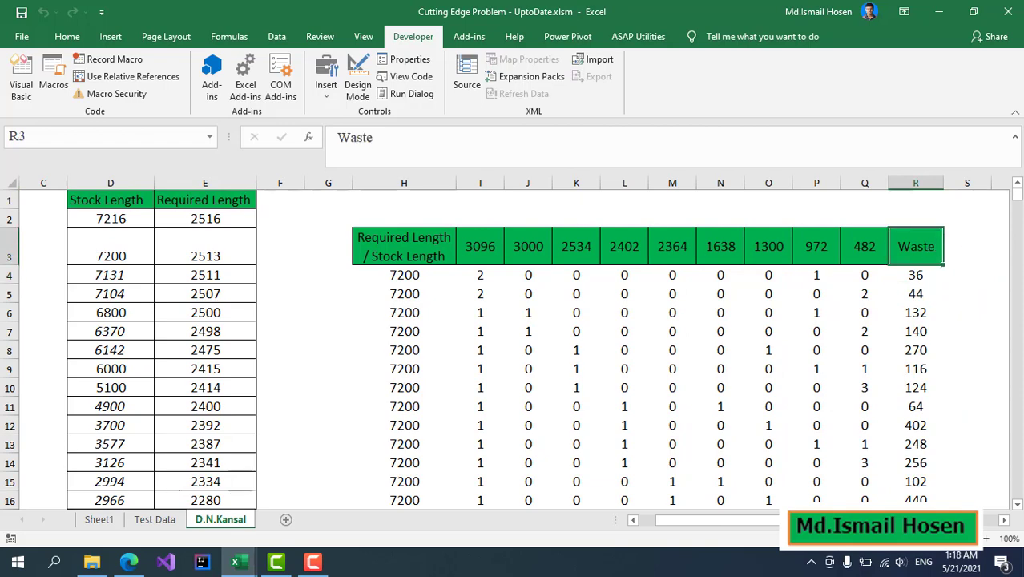
left_click(65, 40)
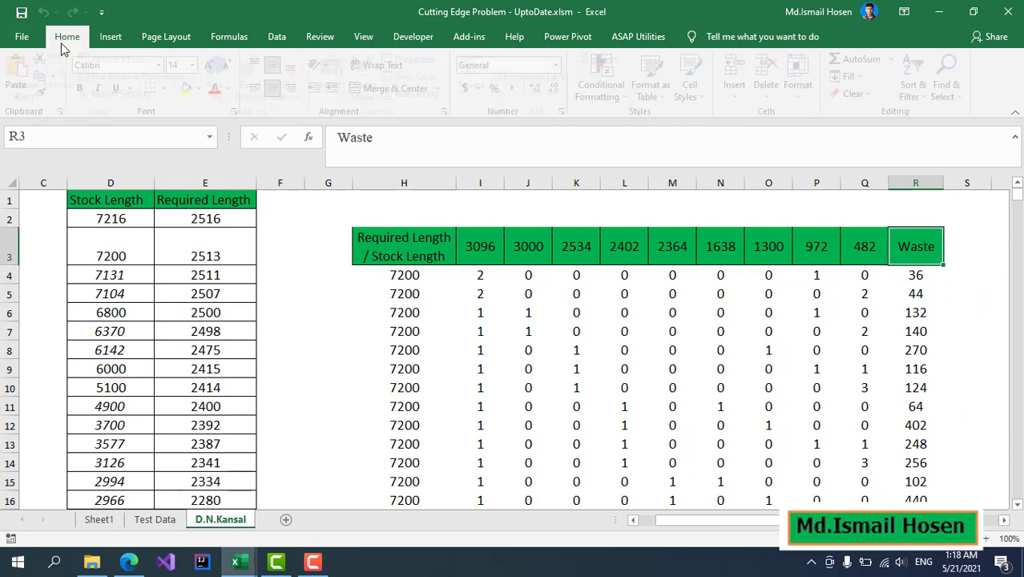
left_click(912, 279)
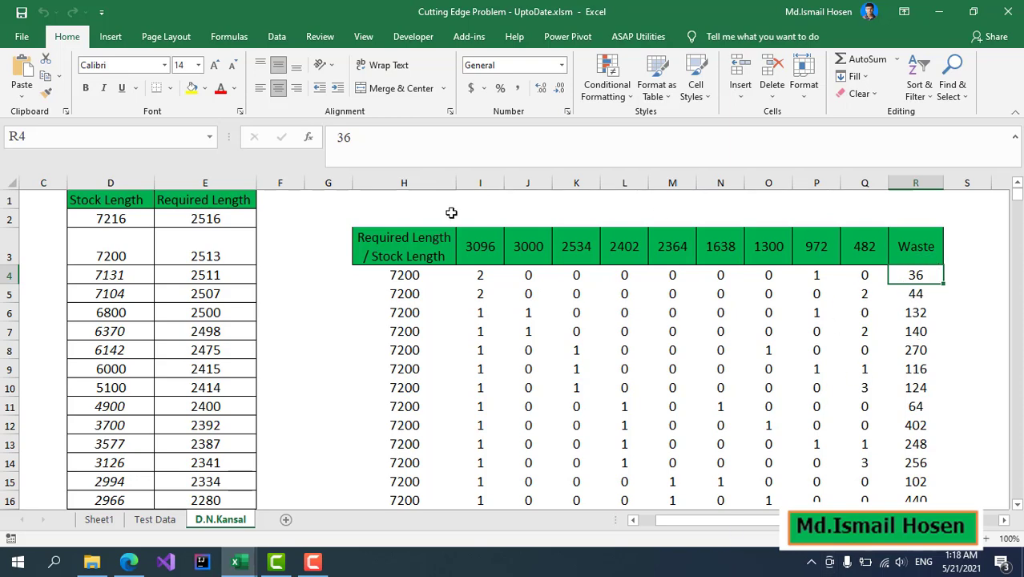
Add filters to the pattern table headers and sort the Waste column smallest to largest
left_click(805, 87)
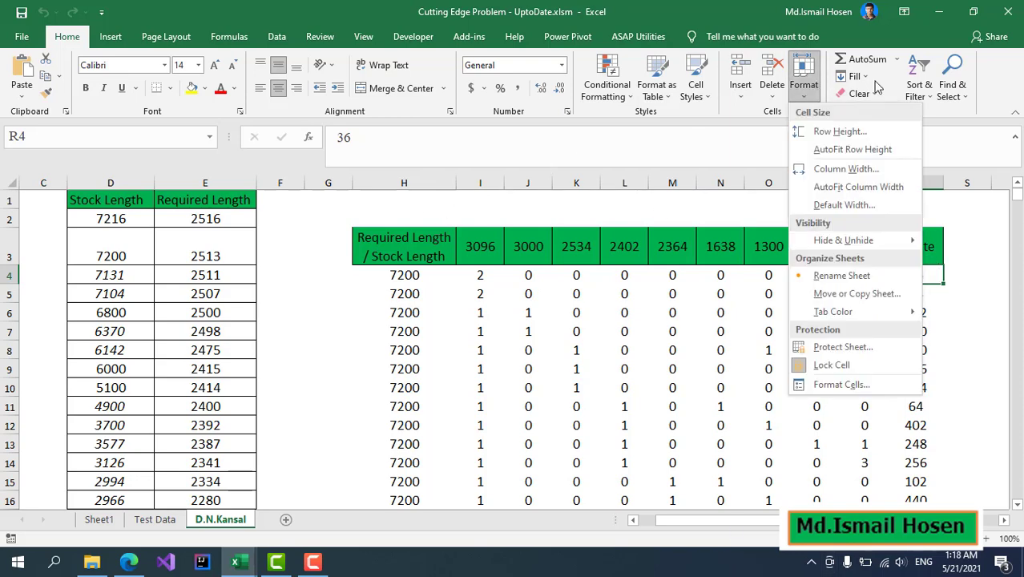
left_click(768, 312)
left_click(921, 250)
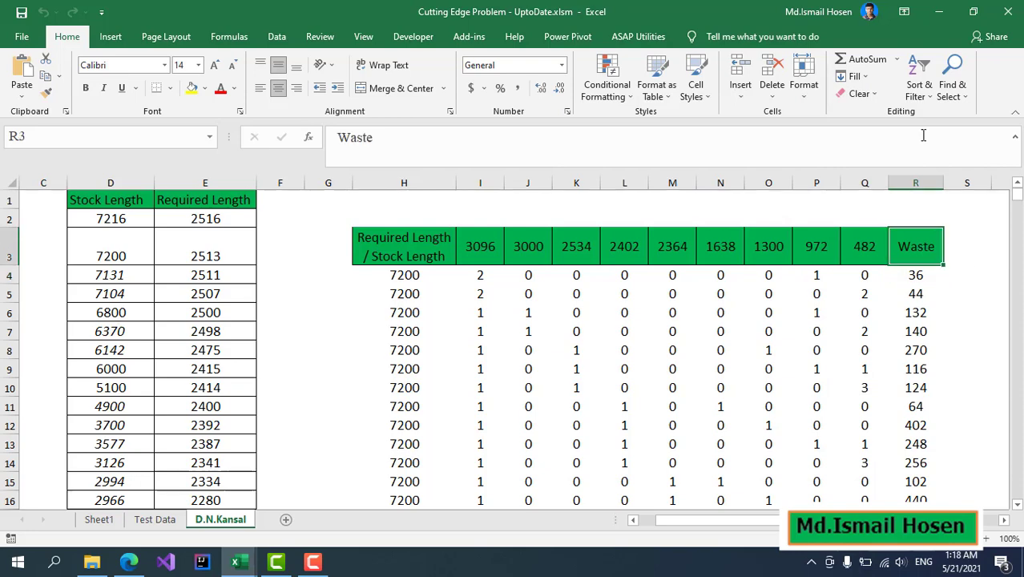
left_click(918, 88)
left_click(922, 162)
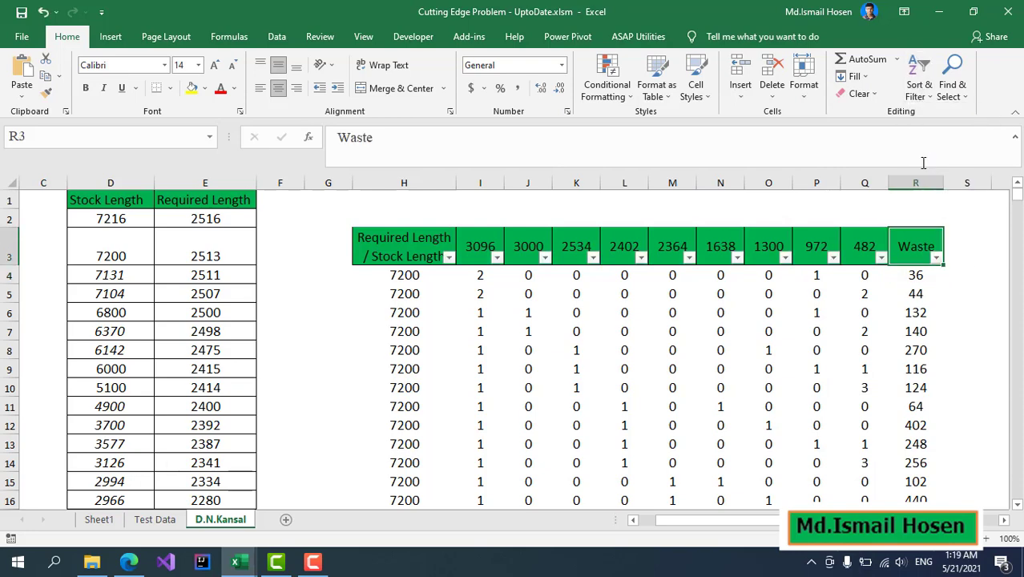
left_click(936, 257)
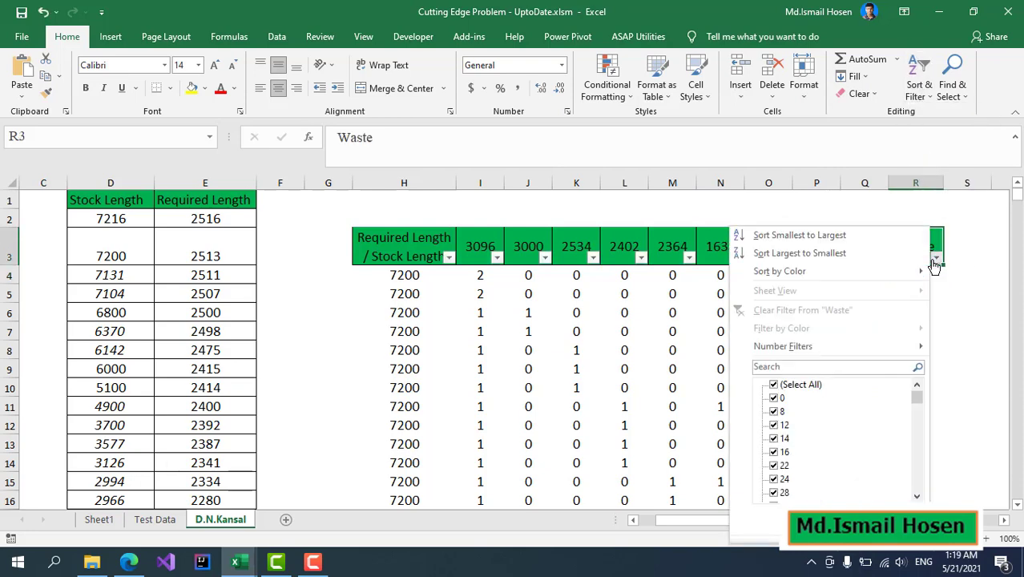
left_click(830, 238)
Autofit column R and check that the top Waste values are 0
left_click(915, 278)
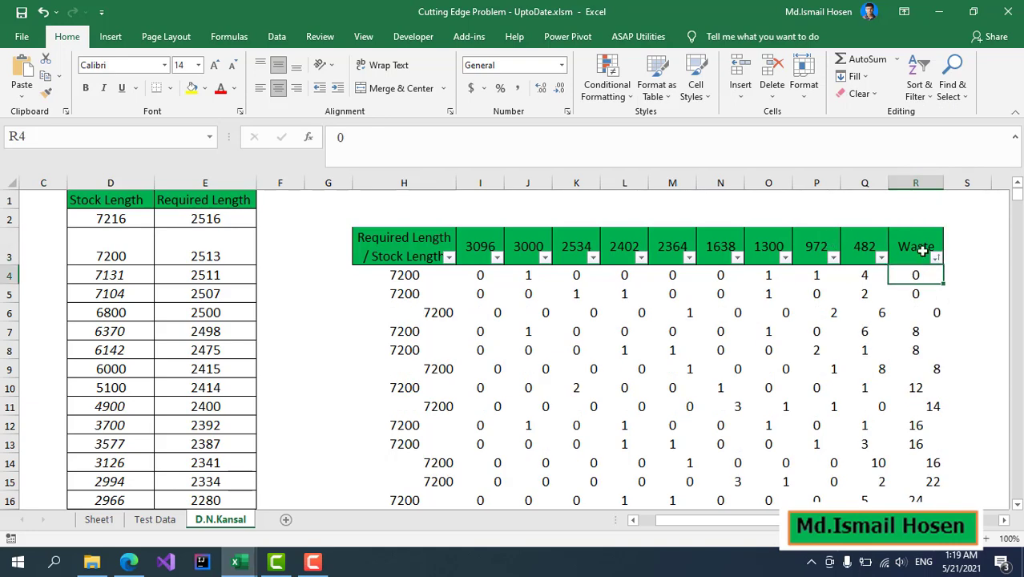
double_click(943, 183)
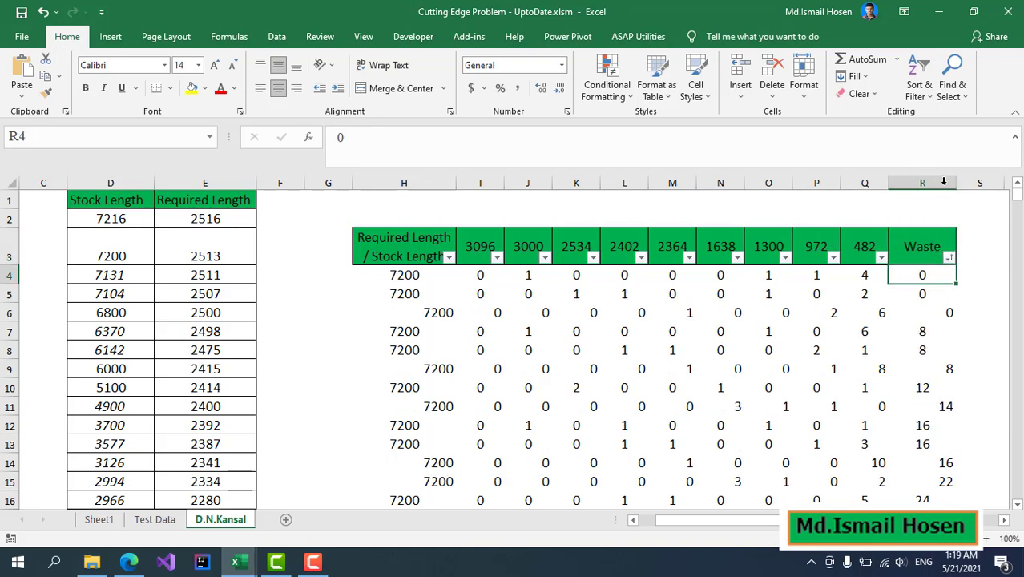
left_click(939, 325)
left_click(932, 314)
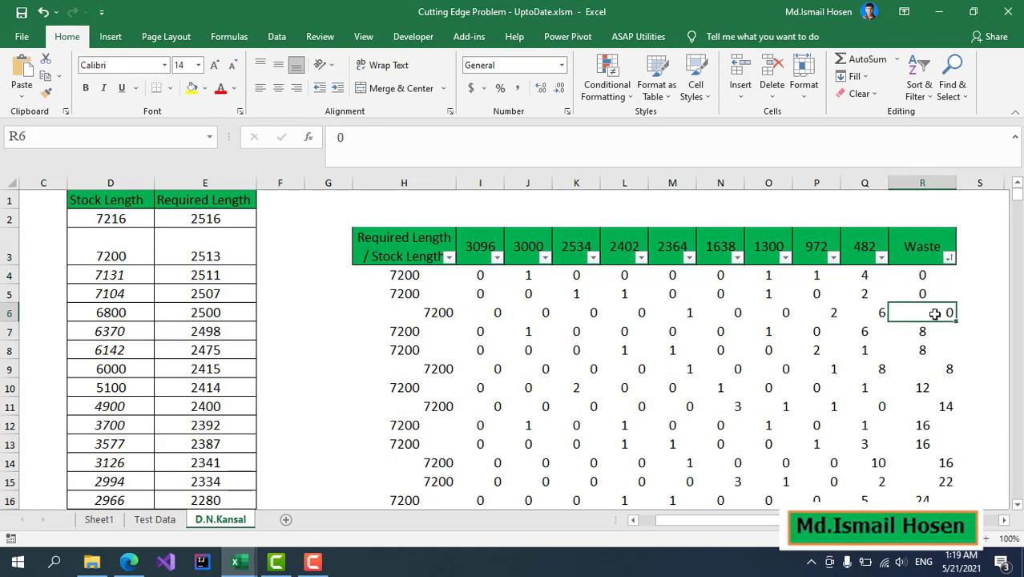
left_click(938, 384)
Centre the pattern table values horizontally and vertically
left_click(407, 273)
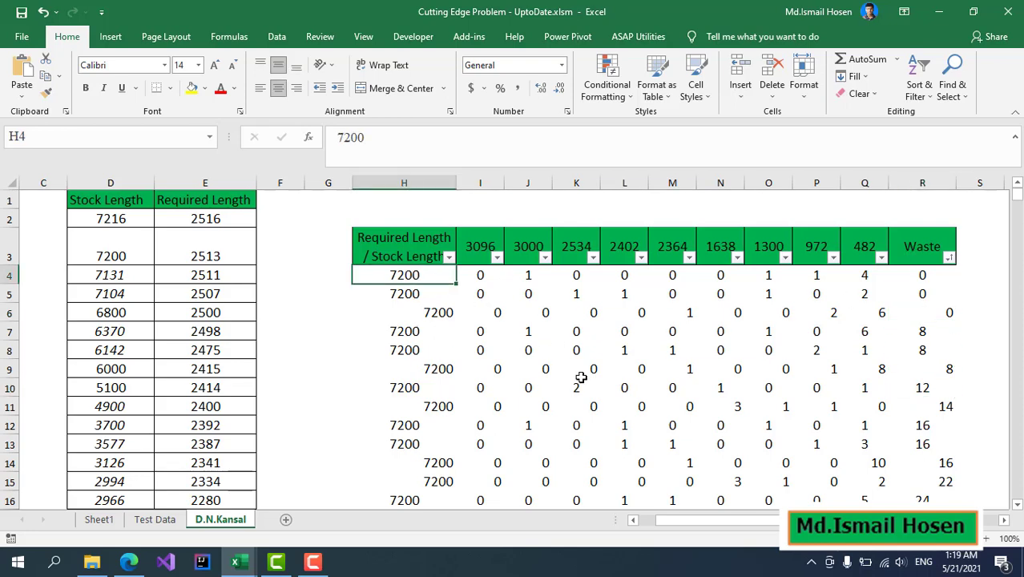
key("ctrl+shift+End")
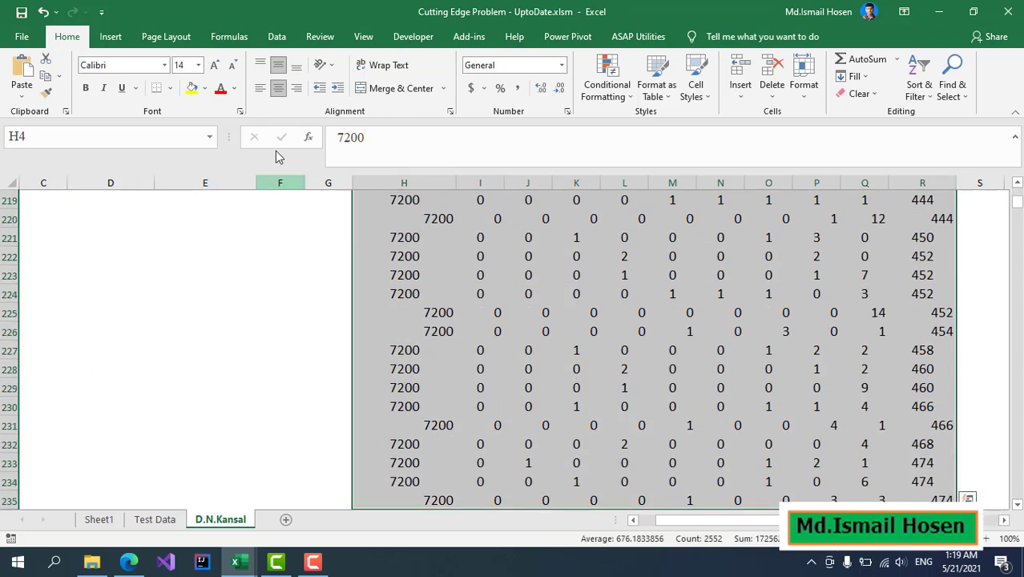
left_click(276, 87)
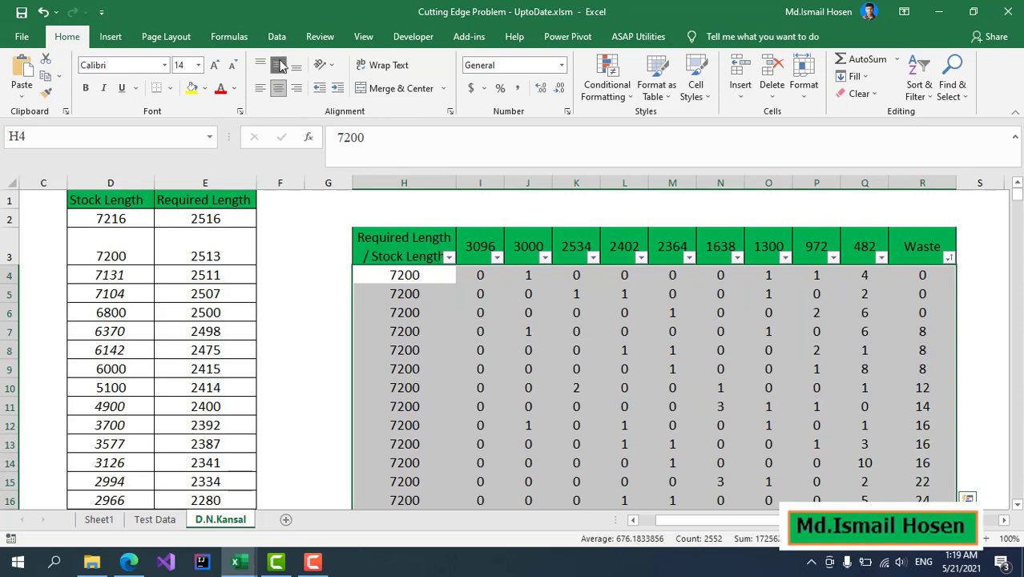
left_click(280, 65)
left_click(909, 293)
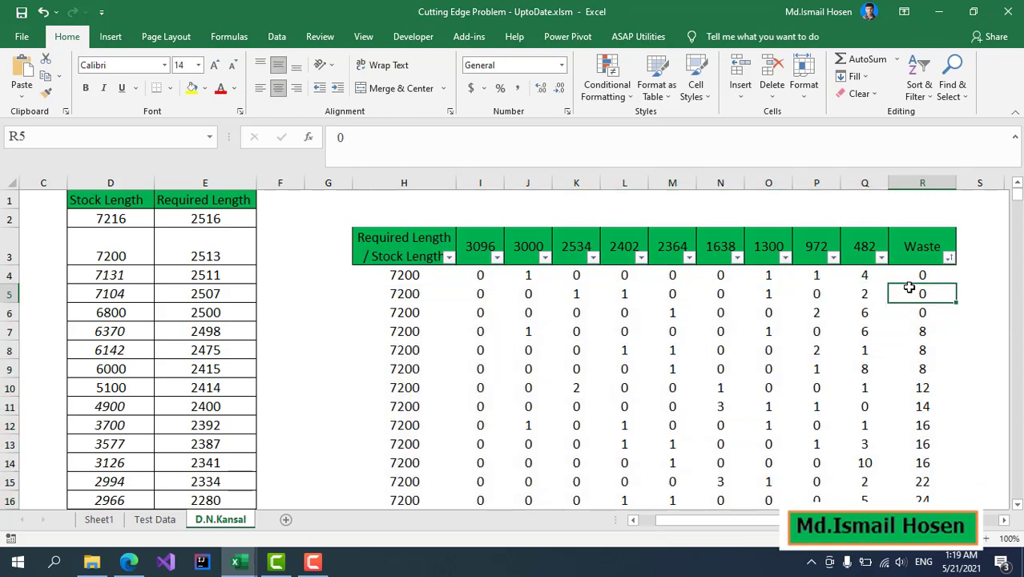
Apply All Borders to the first table's data range H4:R235
left_click(435, 279)
key("ctrl+shift+Right")
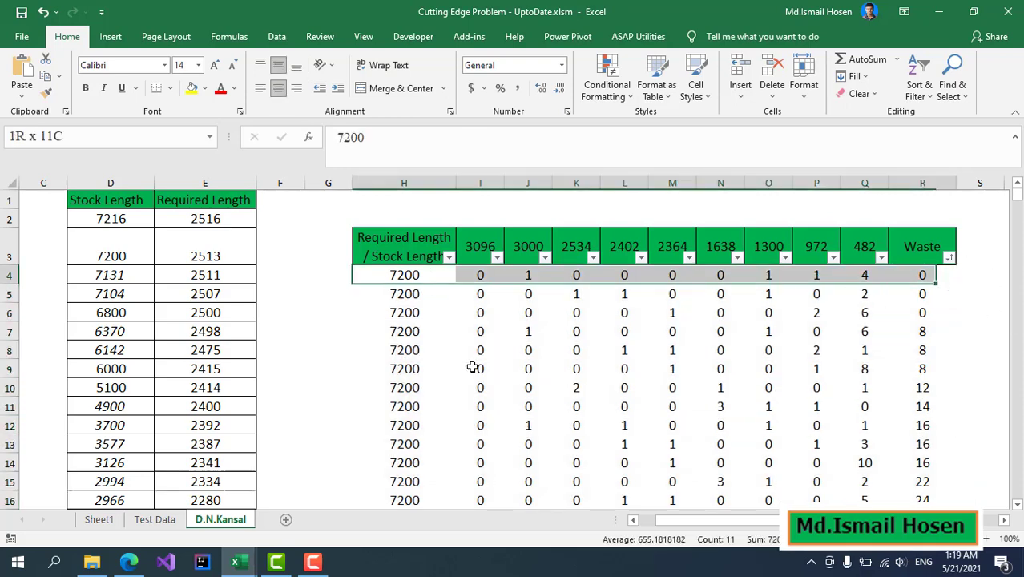
key("ctrl+shift+Down")
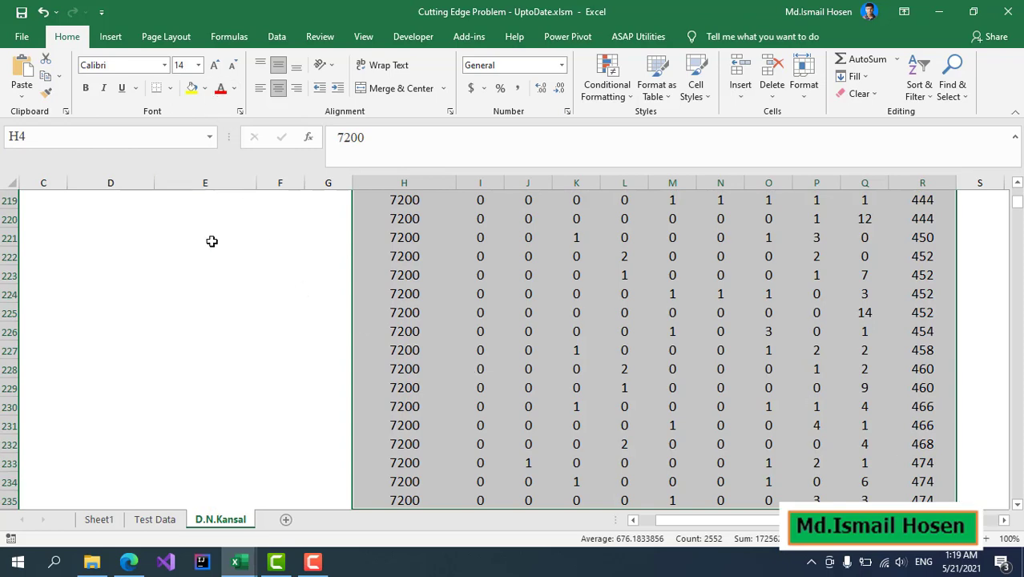
left_click(170, 88)
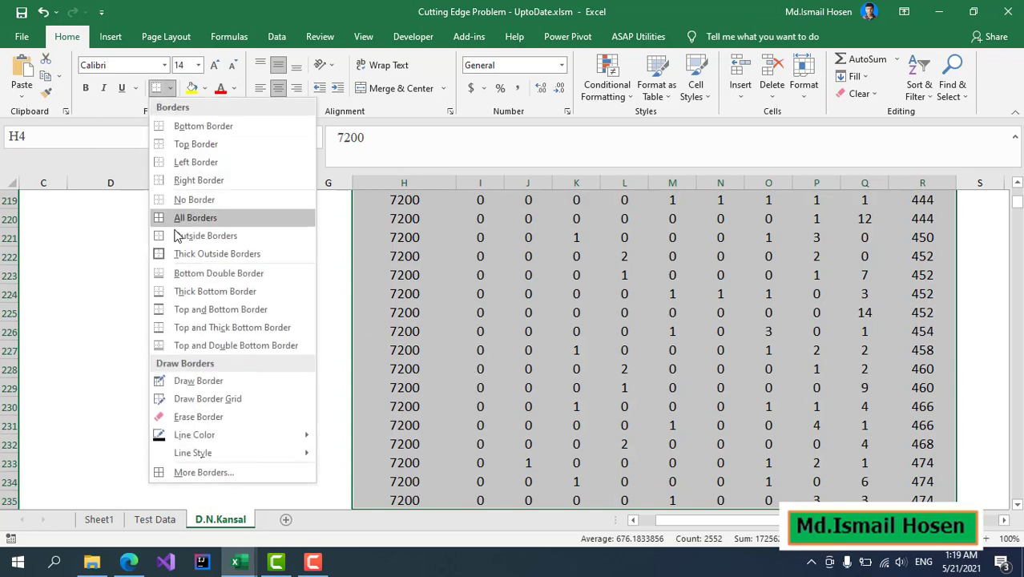
left_click(178, 216)
key("ctrl+BackSpace")
left_click(921, 278)
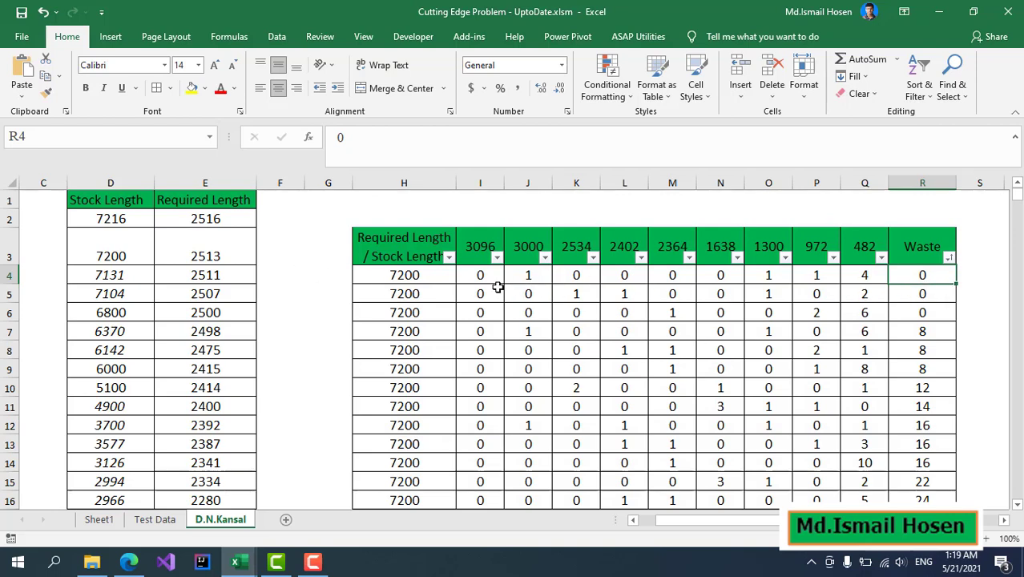
Step through the Waste values in rows 5–9 to confirm zero-waste patterns come first
left_click(947, 298)
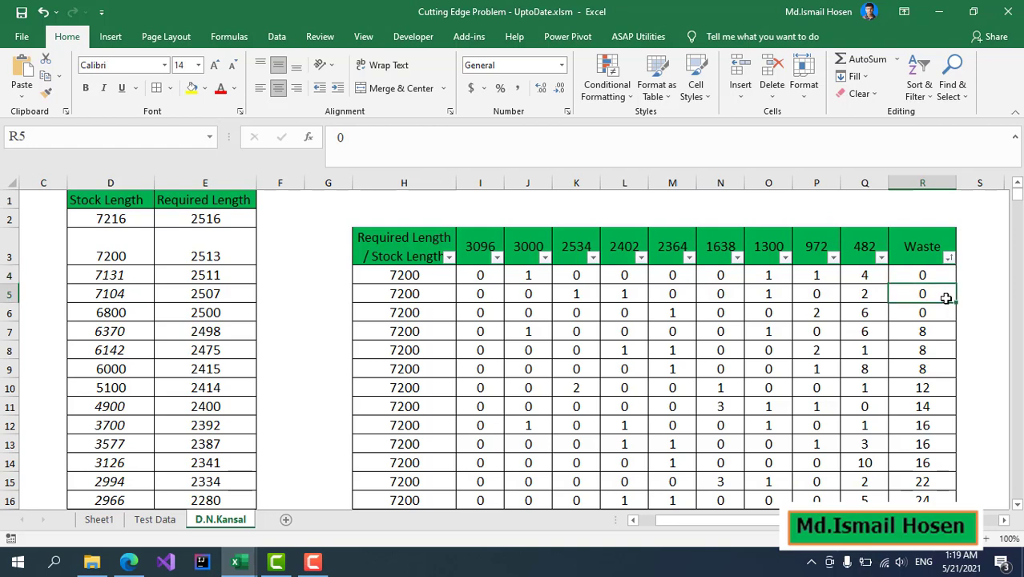
left_click(934, 312)
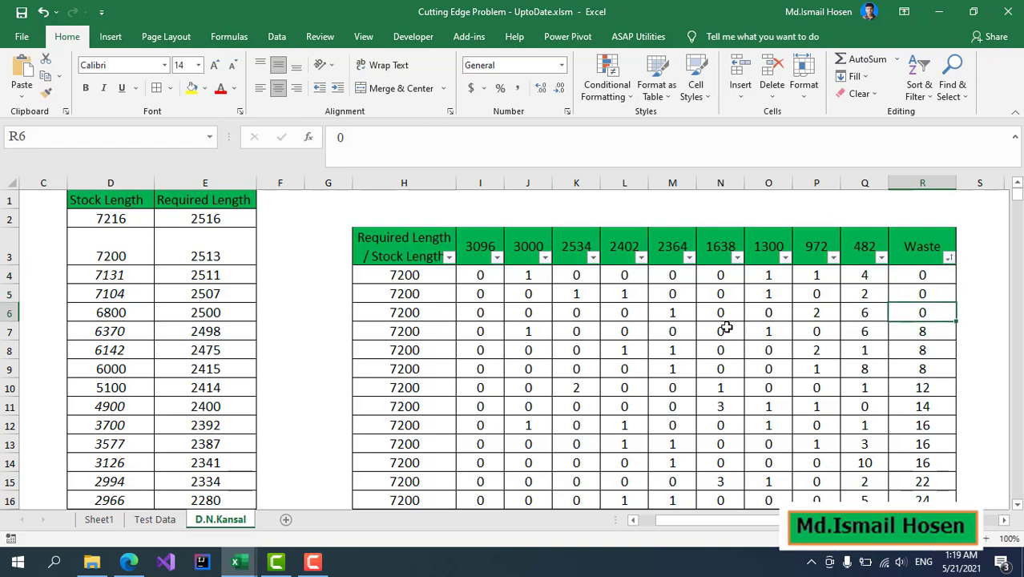
left_click(932, 330)
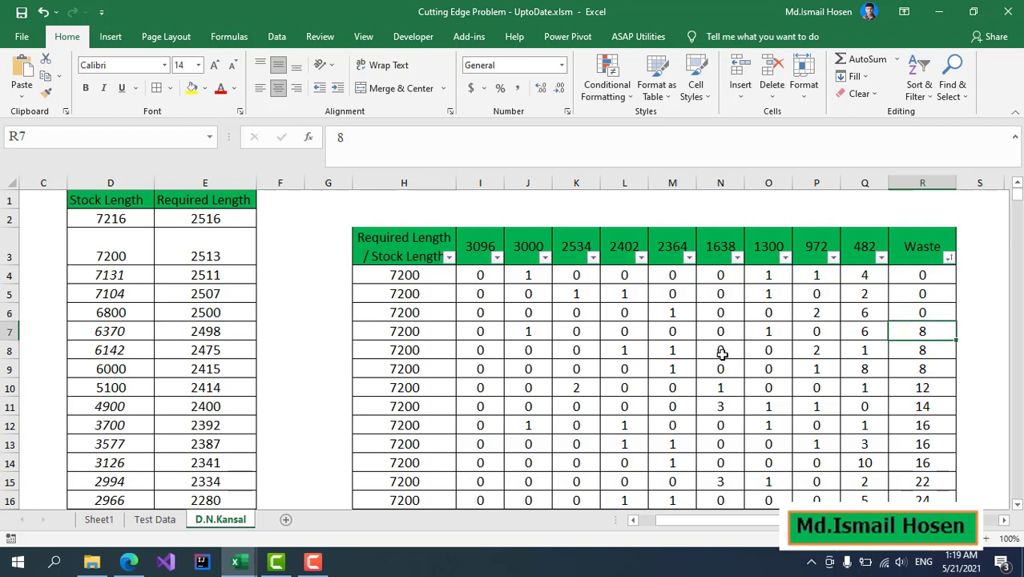
left_click(917, 353)
left_click(916, 370)
scroll(940, 438, "down", 11)
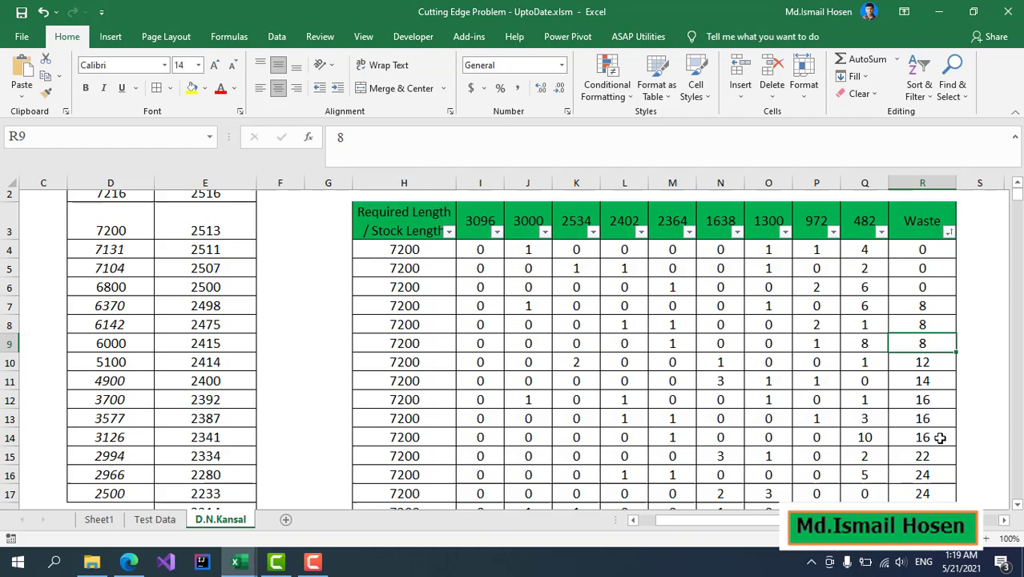
scroll(937, 438, "up", 11)
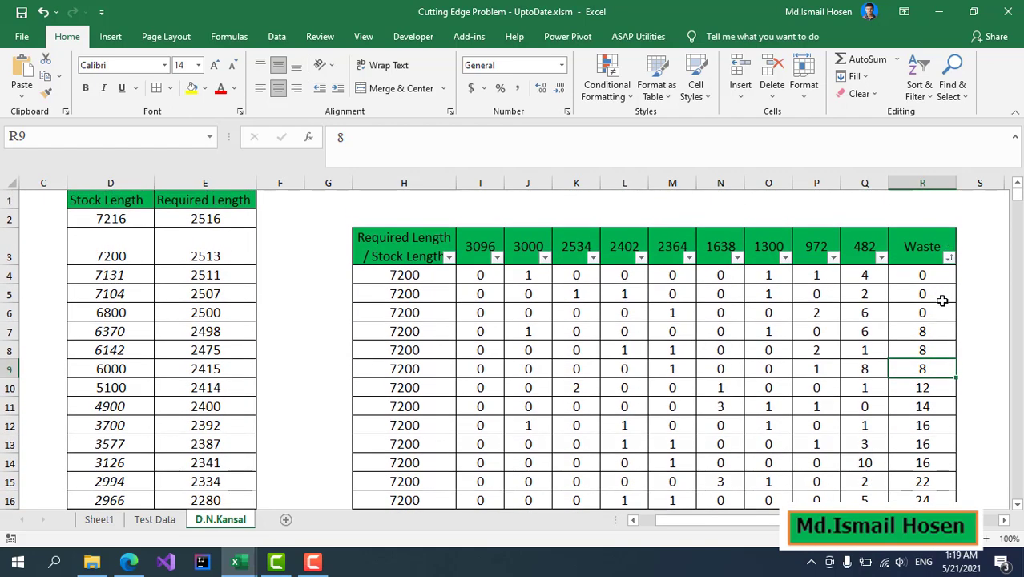
Inspect the pattern counts 3000 and 482 in rows 6 and 7
left_click(915, 281)
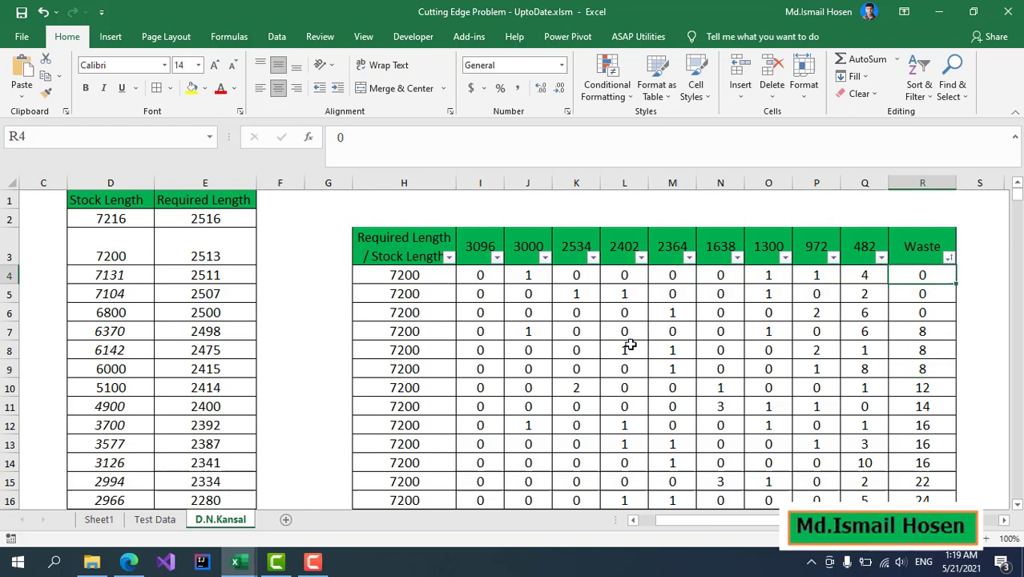
left_click(851, 331)
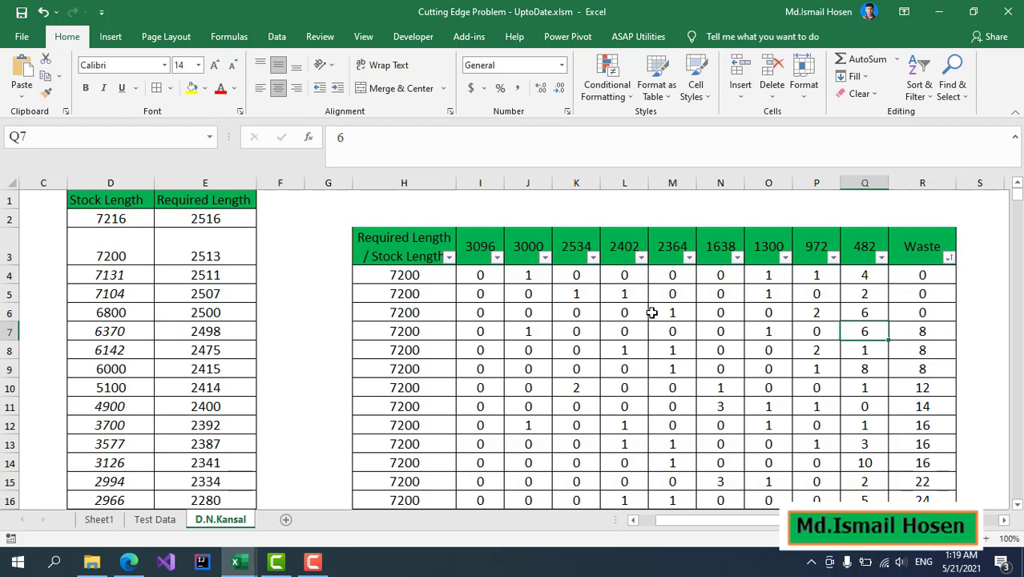
left_click(525, 317)
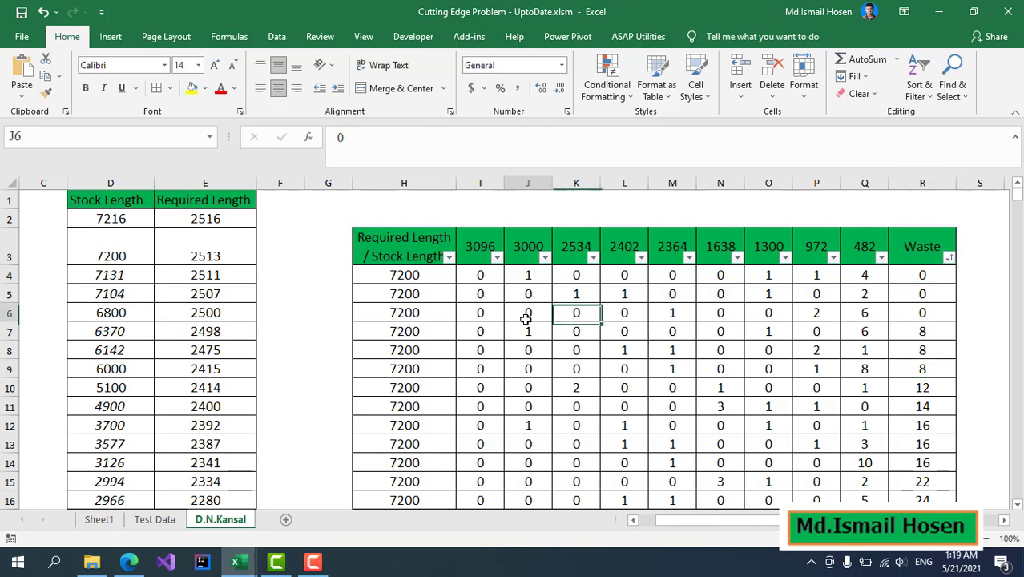
left_click(948, 279)
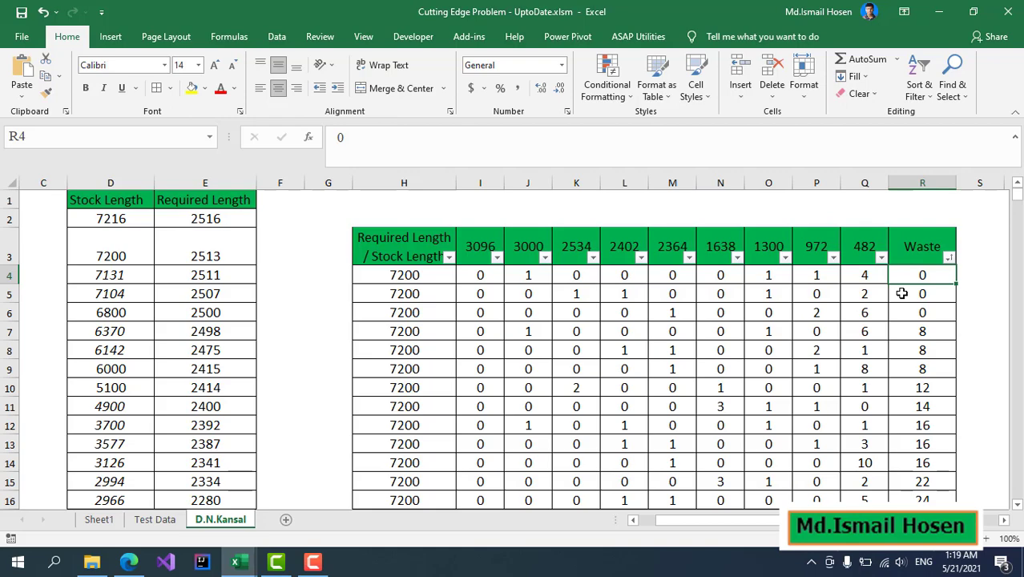
Select the second pattern table's full range U4:AR8493
key("ctrl+Right")
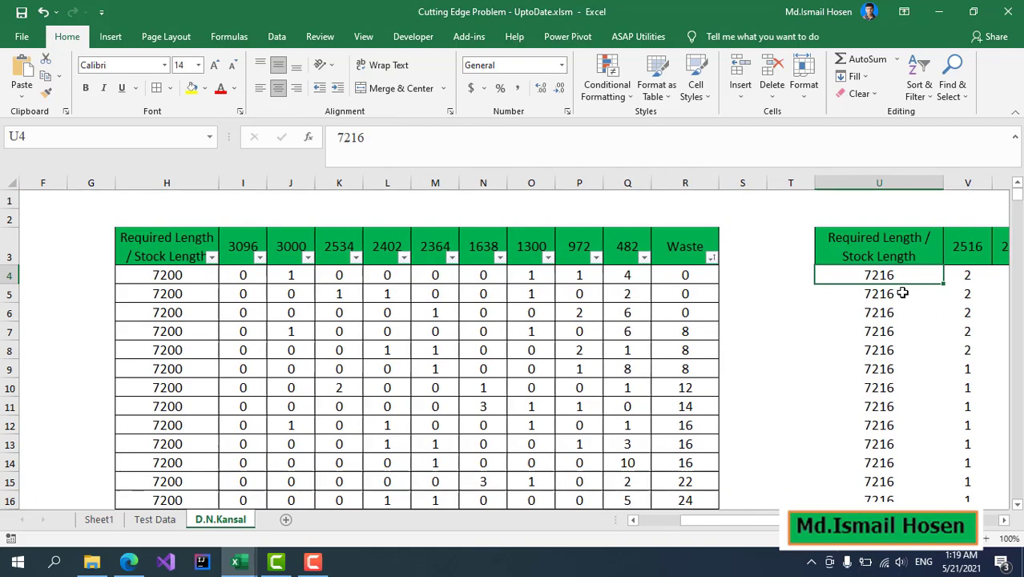
key("ctrl+Right")
key("ctrl+Left")
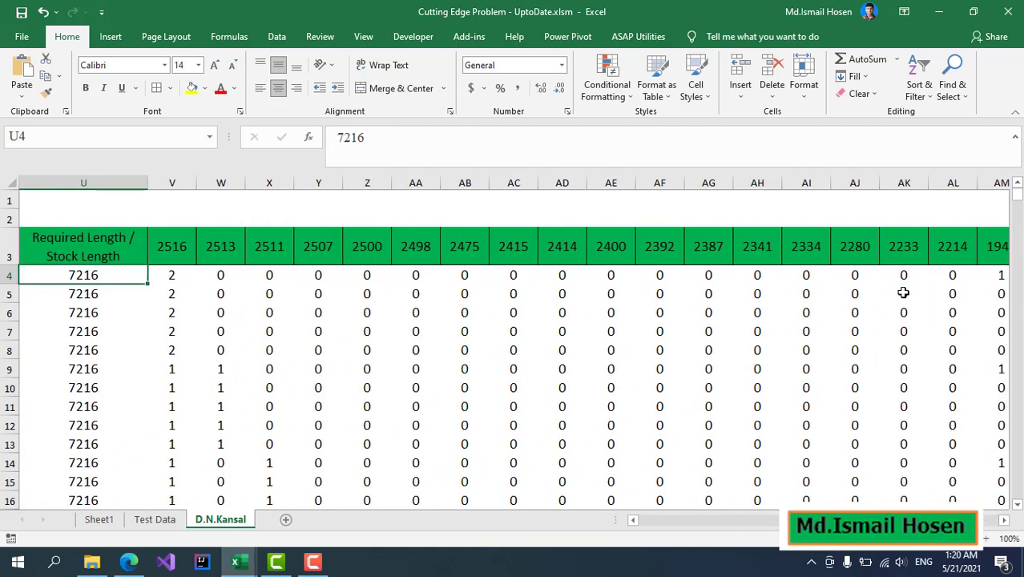
key("ctrl+shift+Right")
key("ctrl+shift+Down")
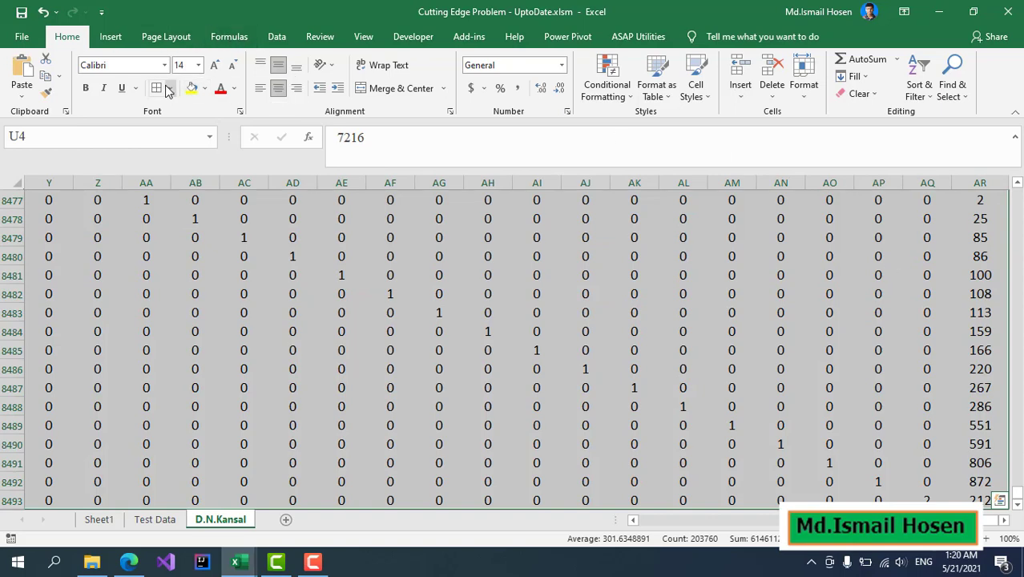
key("ctrl+BackSpace")
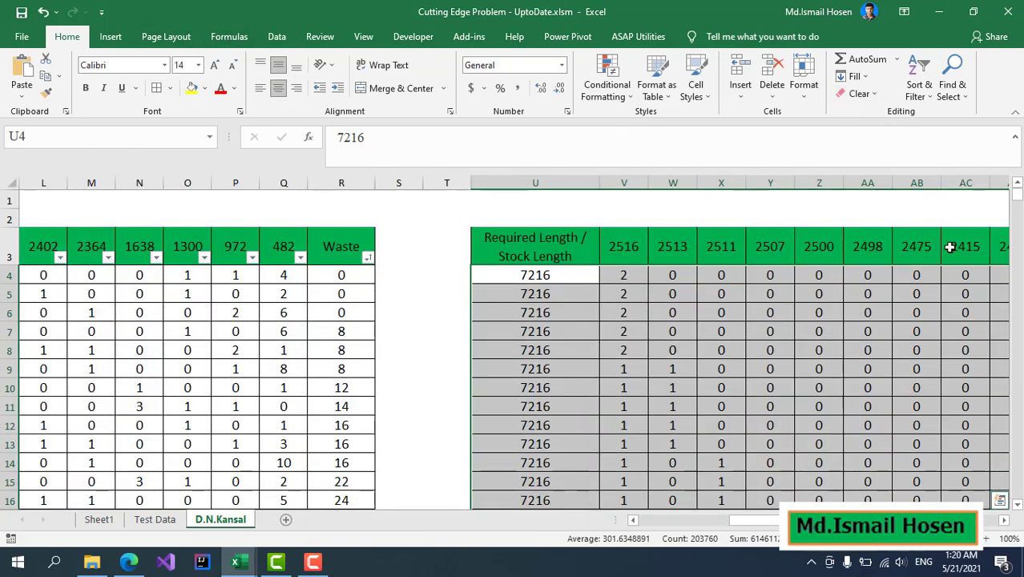
Add filters to the second table's headers and sort Waste smallest to largest
left_click(985, 241)
key("ctrl+Right")
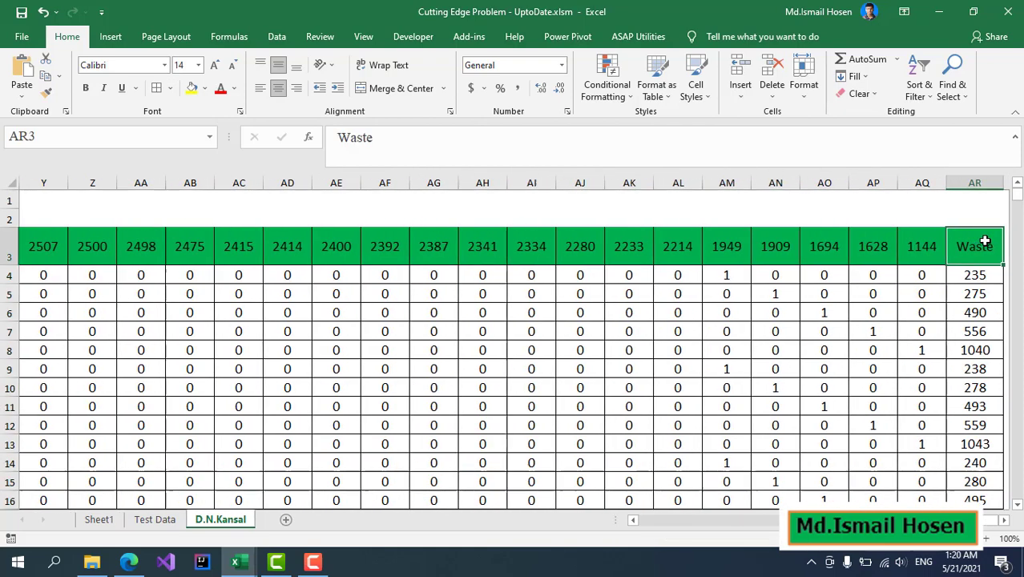
left_click(919, 86)
left_click(939, 172)
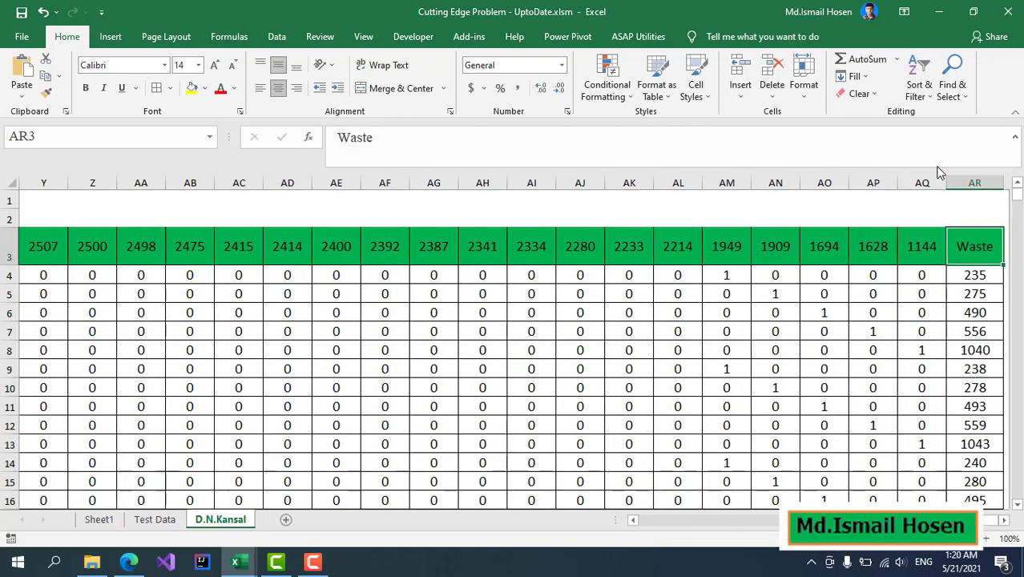
left_click(918, 87)
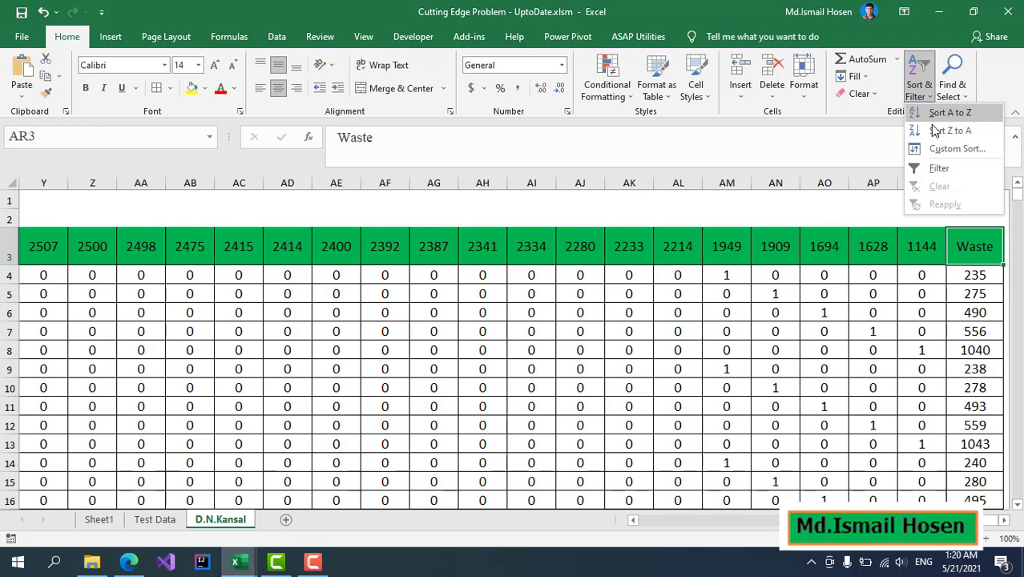
left_click(940, 170)
left_click(994, 257)
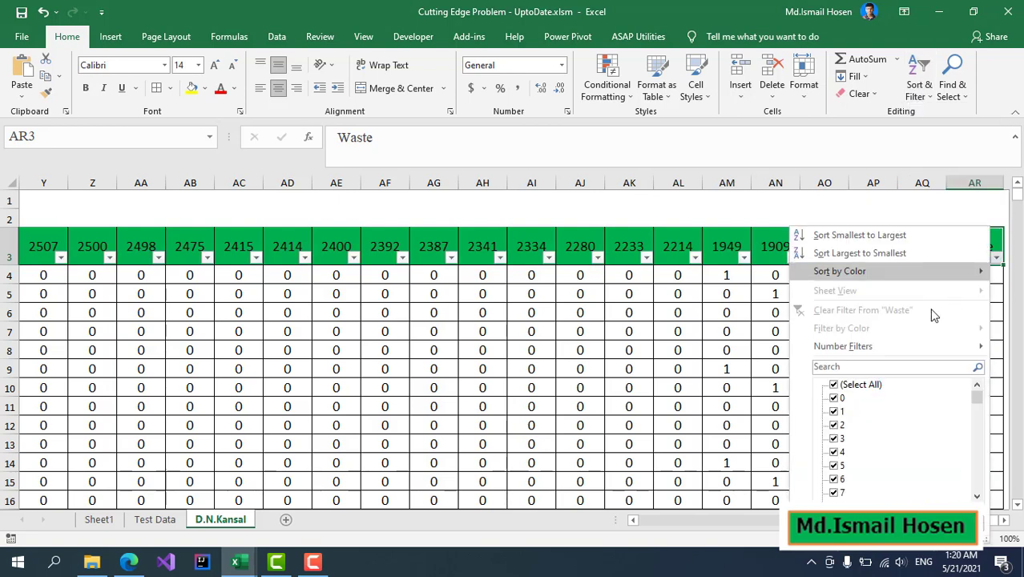
left_click(857, 233)
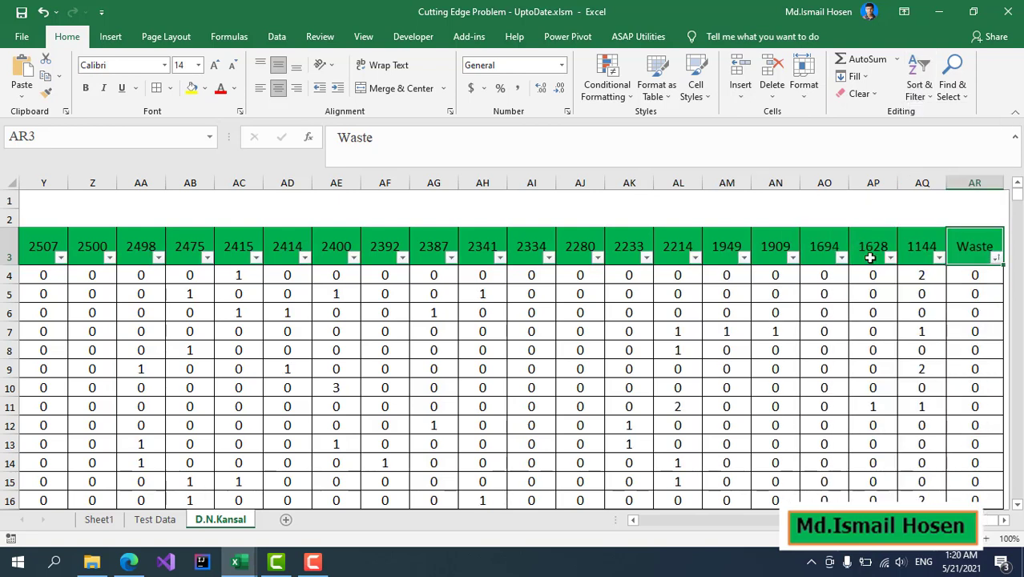
left_click(970, 273)
key("Down")
key("Down")
key("Down")
key("Down")
key("Down")
key("Down")
key("Down")
key("Down")
key("Down")
key("Down")
key("Down")
key("Down")
key("Down")
key("Down")
key("Down")
key("Down")
key("Down")
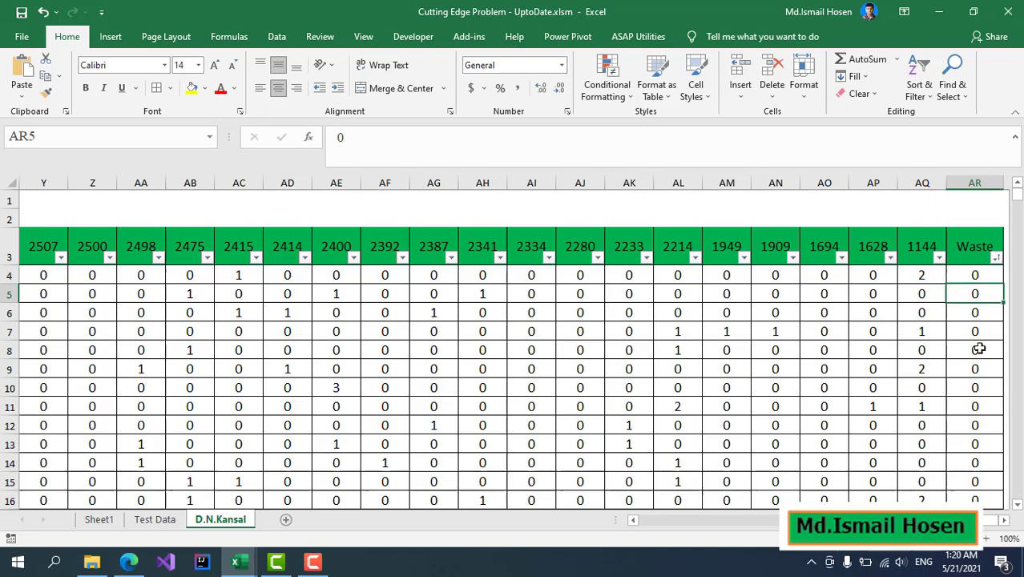
key("Down")
key("Down")
key("Down")
key("Down")
key("Down")
key("Down")
key("Down")
key("Down")
key("Down")
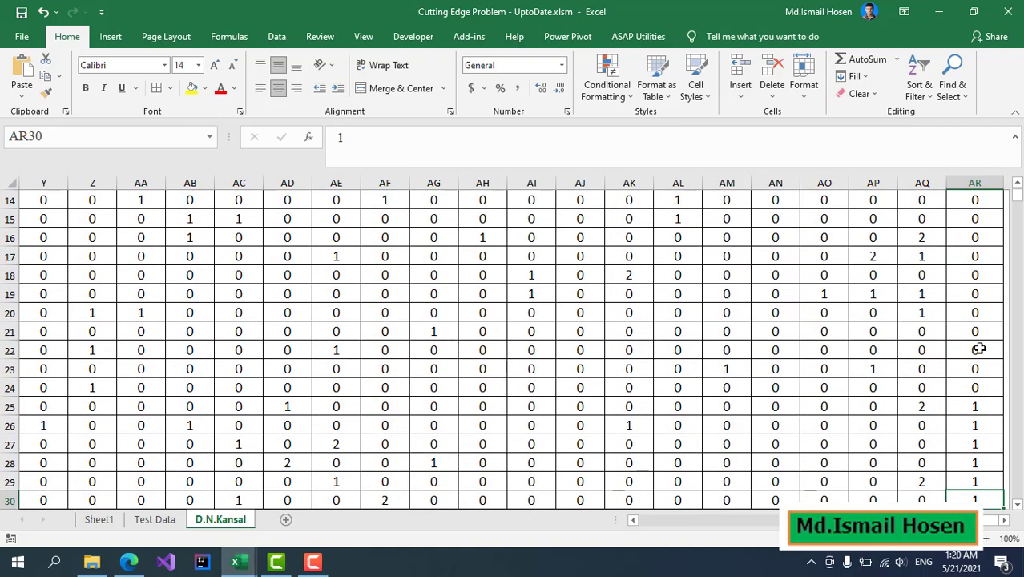
key("ctrl+Up")
key("Down")
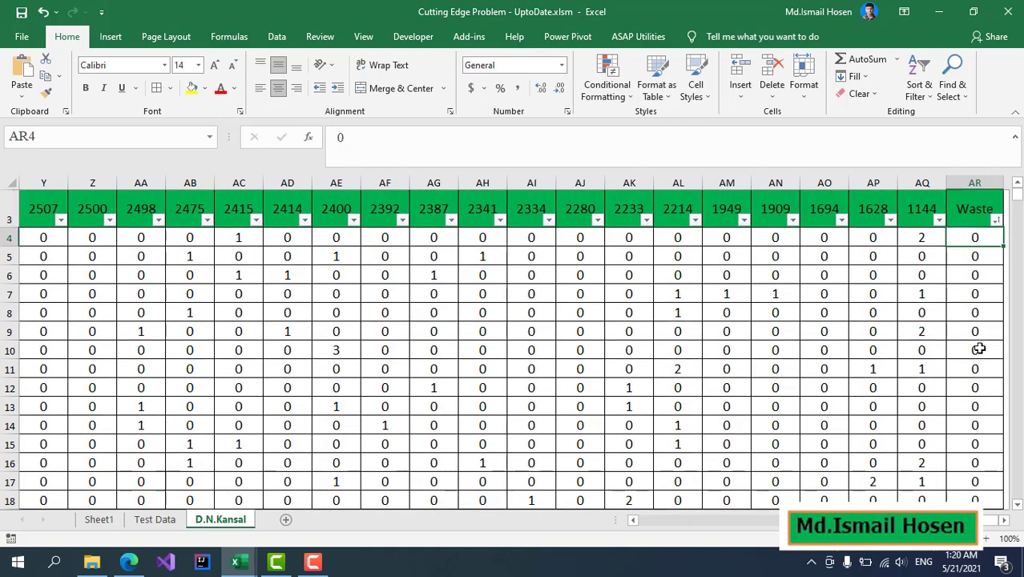
key("ctrl+Left")
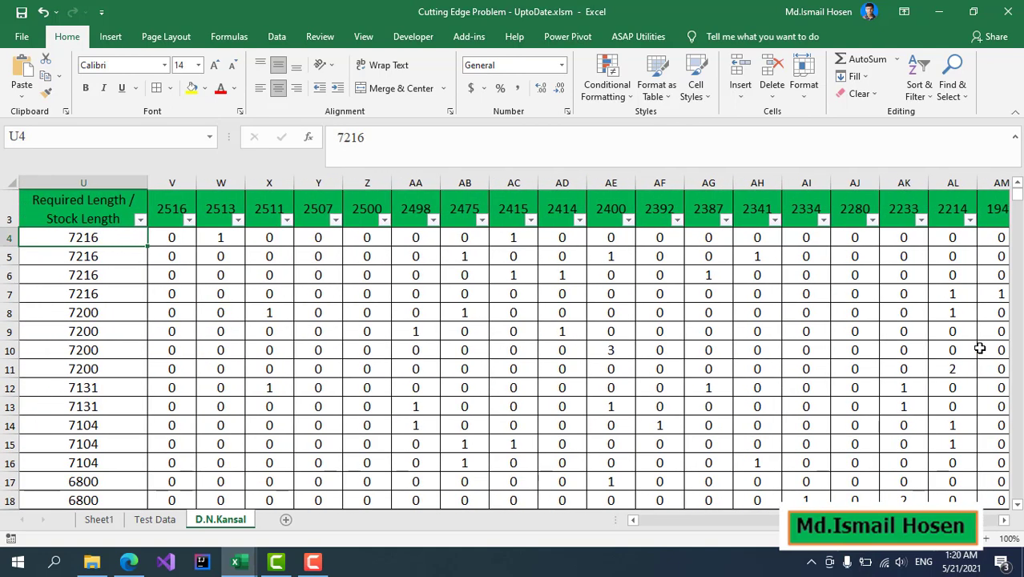